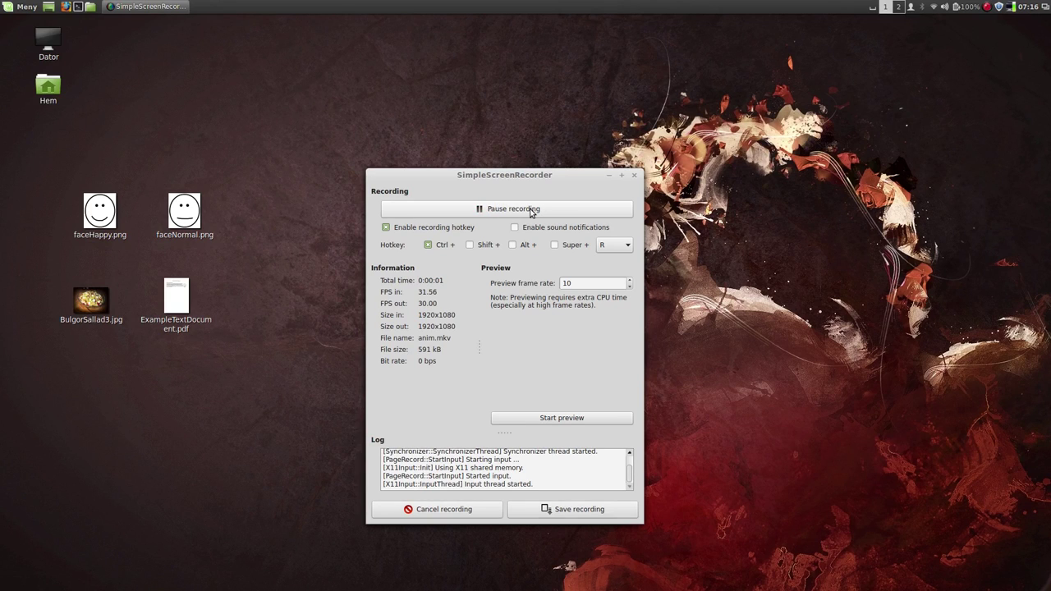
Step: Launch Inkscape from the Grafik menu and move its window to the screen centre
click(610, 177)
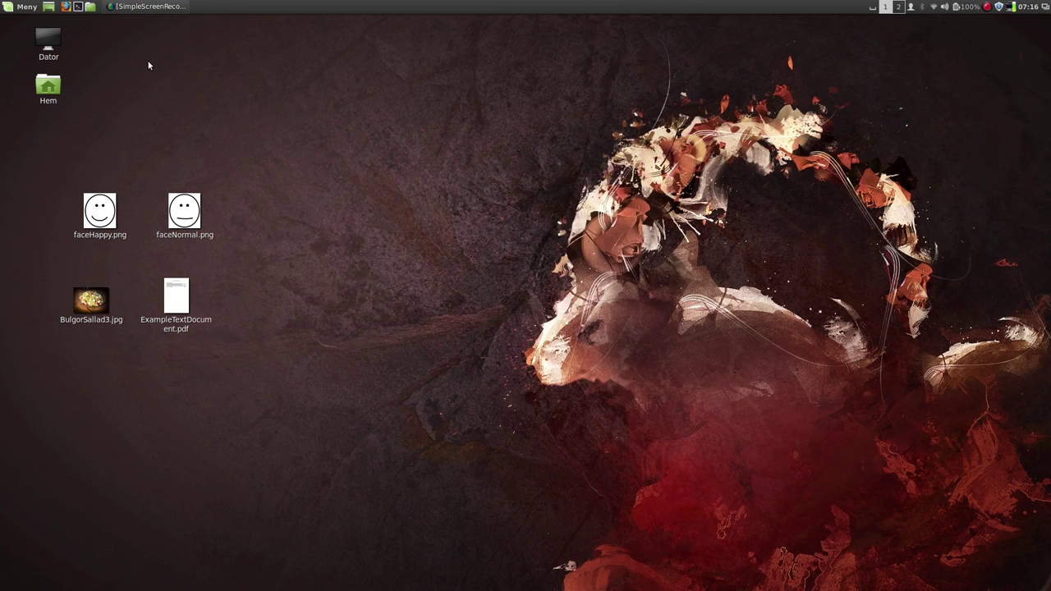
click(33, 10)
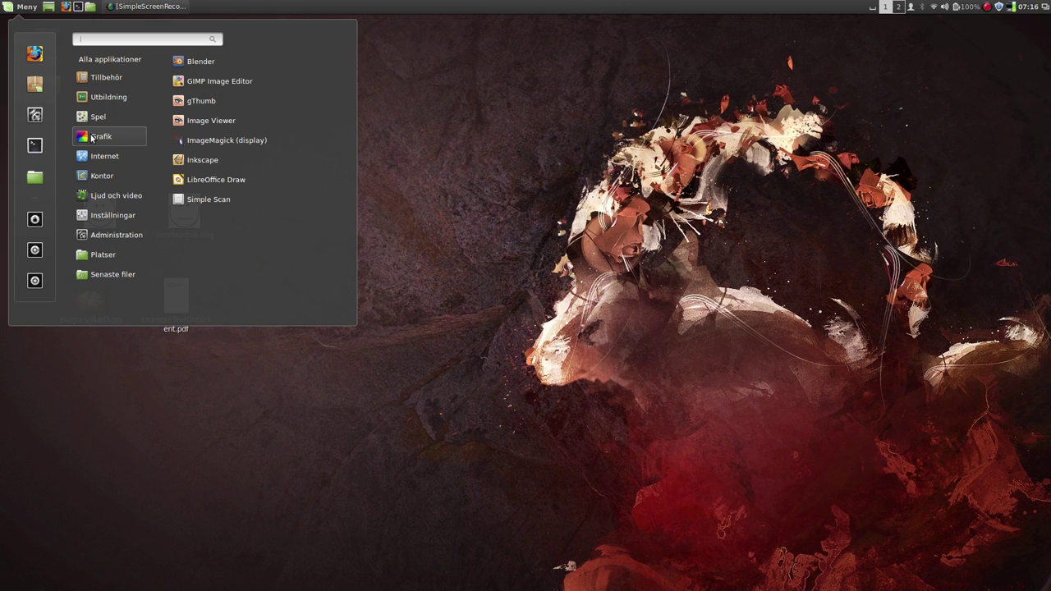
click(215, 163)
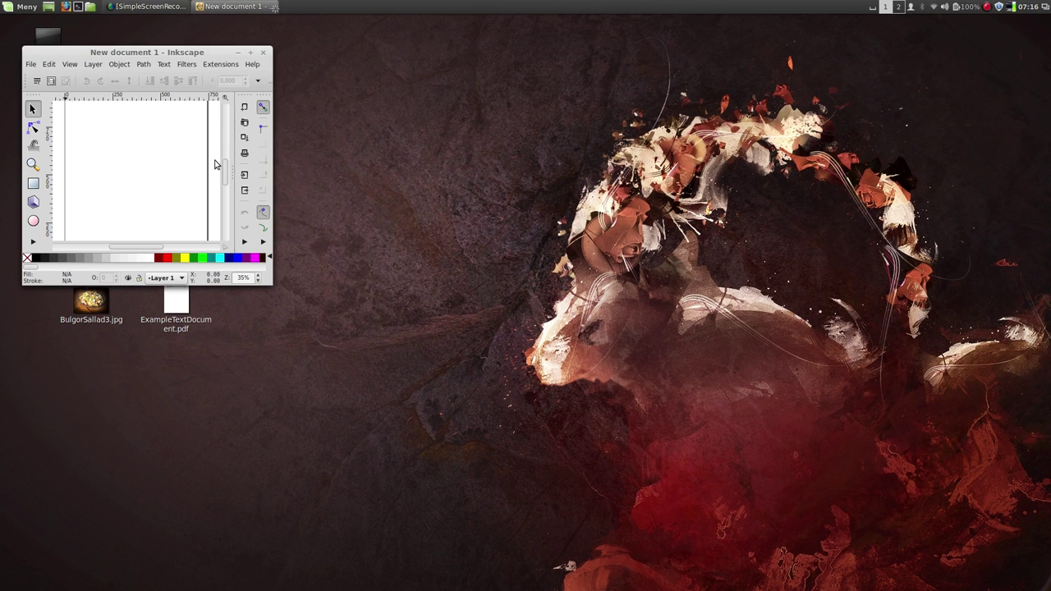
drag(233, 57, 608, 103)
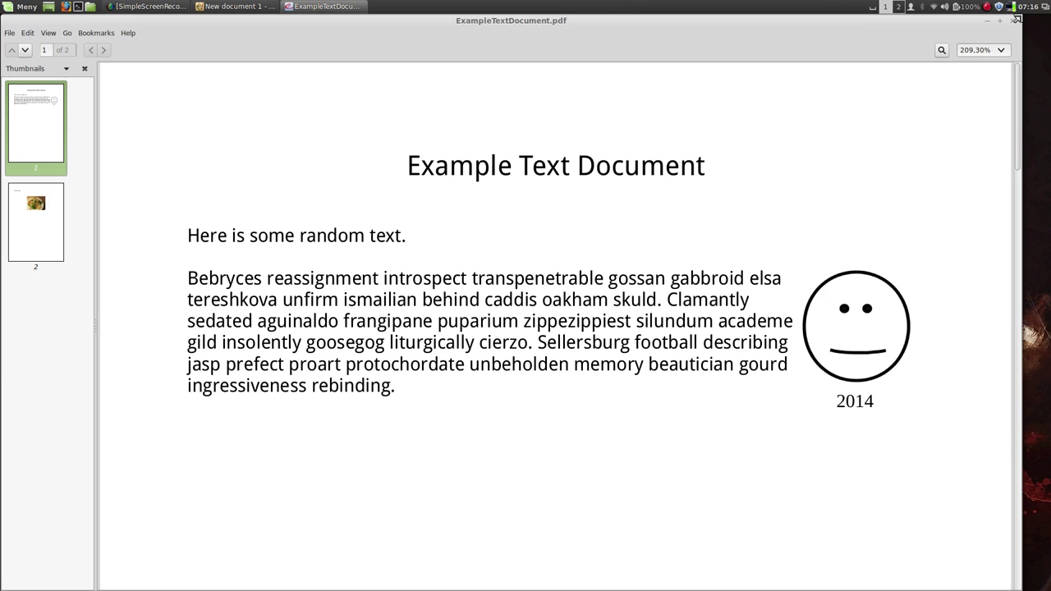
Step: Restore and centre the Document Viewer, preview the salad photo on page 2, then return to page 1
double_click(977, 23)
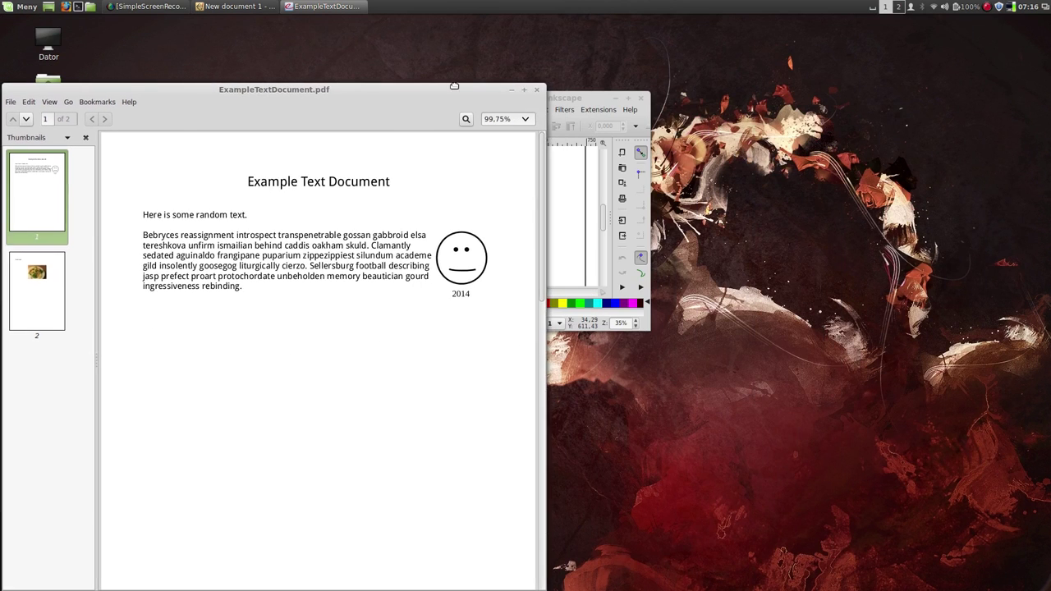
drag(454, 85, 682, 57)
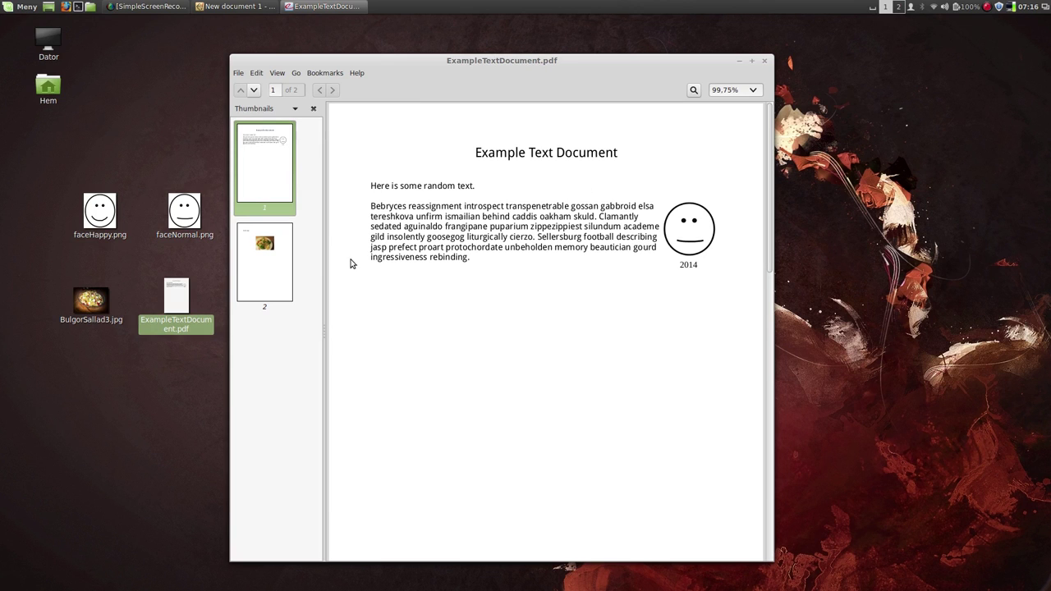
click(275, 261)
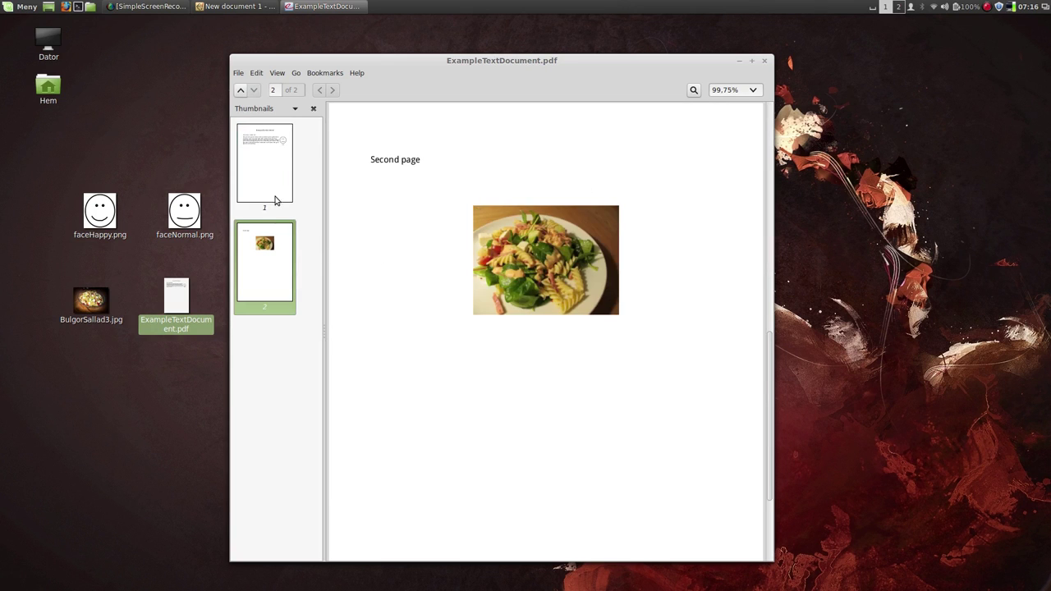
click(276, 185)
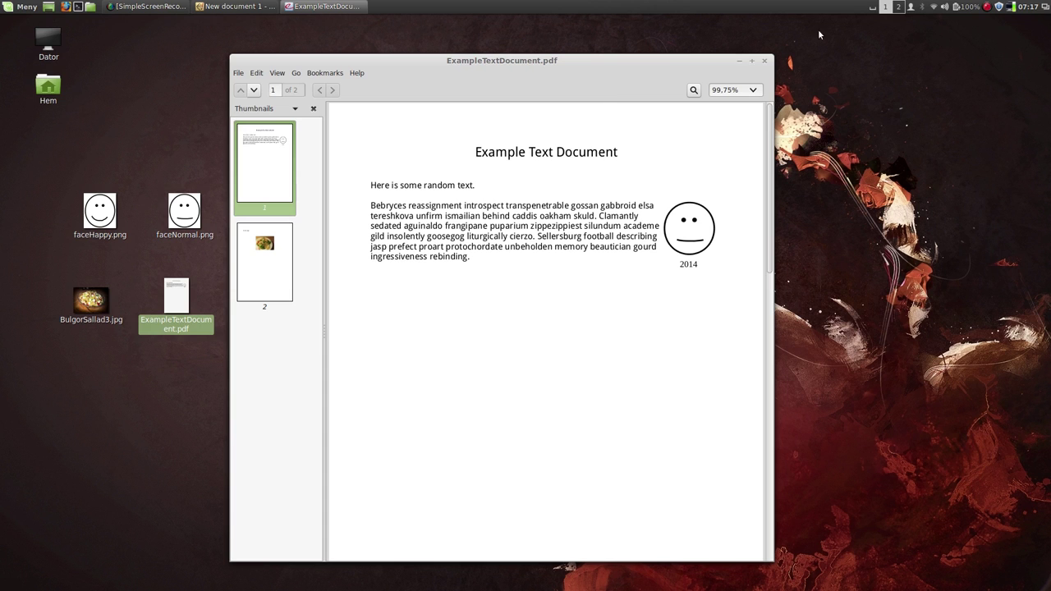
Step: Read the pdftk section of the Firefox merge guide on workspace 2, then return to workspace 1
click(897, 7)
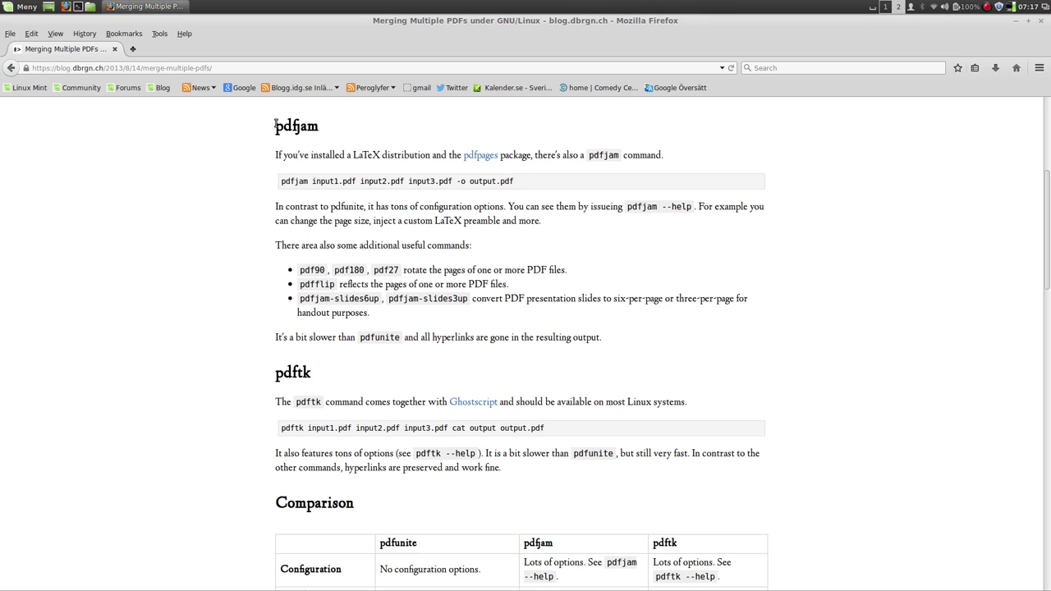
scroll(266, 235, down, 3)
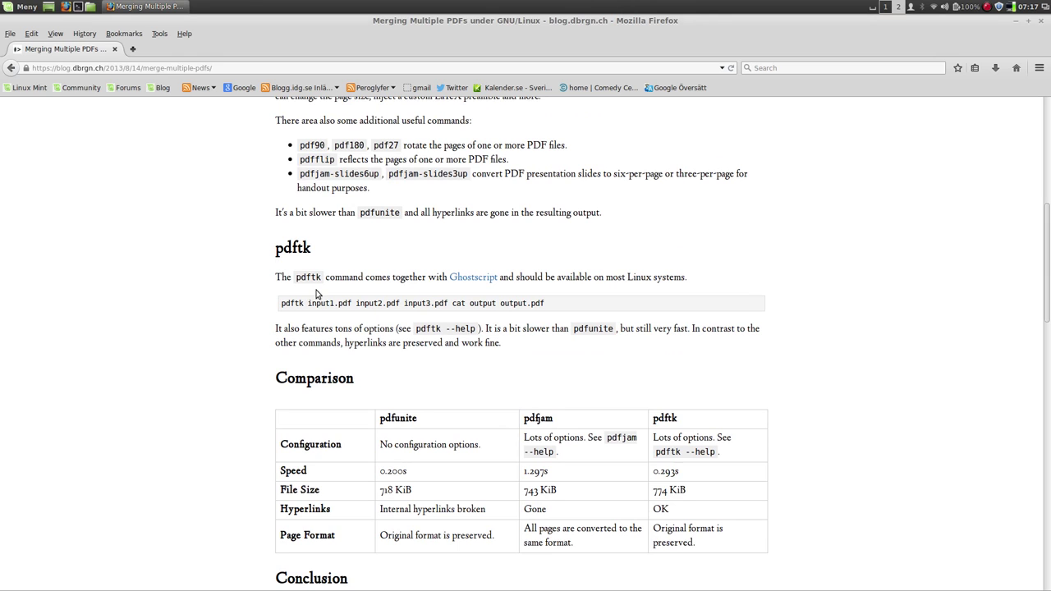
click(885, 7)
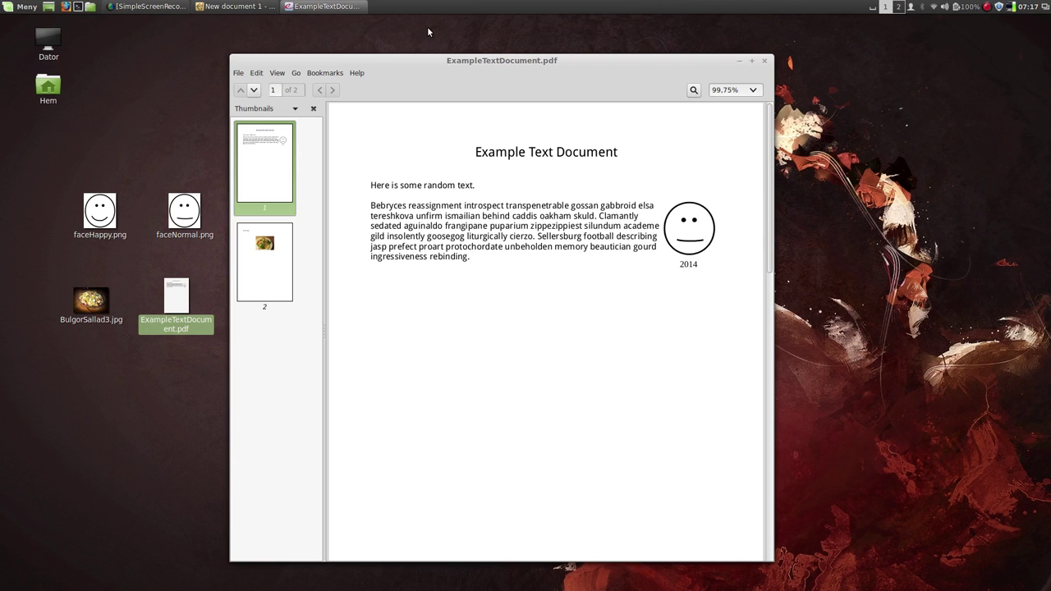
Step: Close the PDF viewer, maximize Inkscape, and open Desktop ExampleTextDocument.pdf with page 1 selected
click(763, 60)
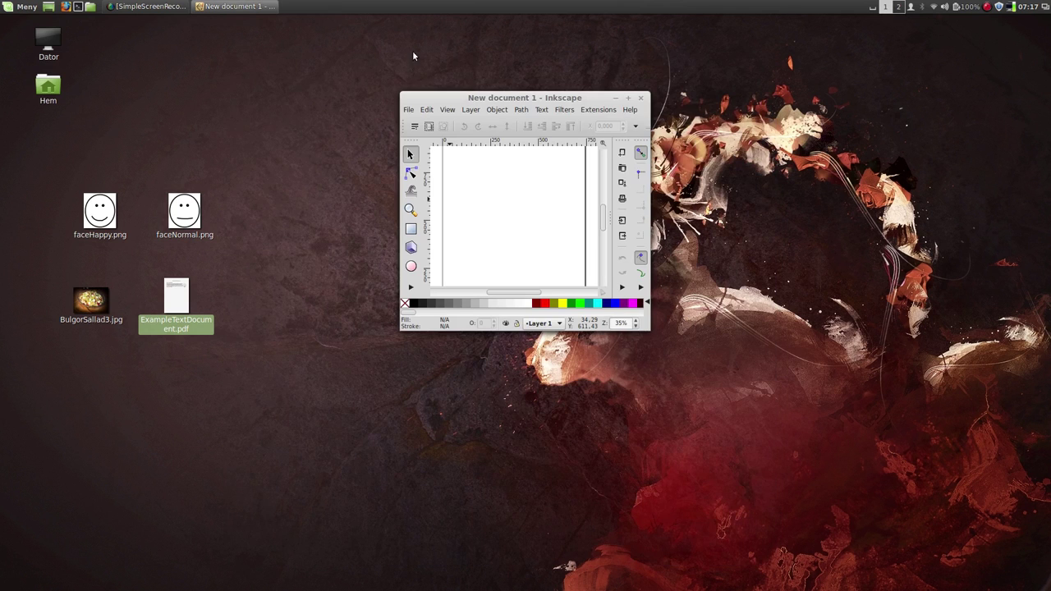
double_click(517, 99)
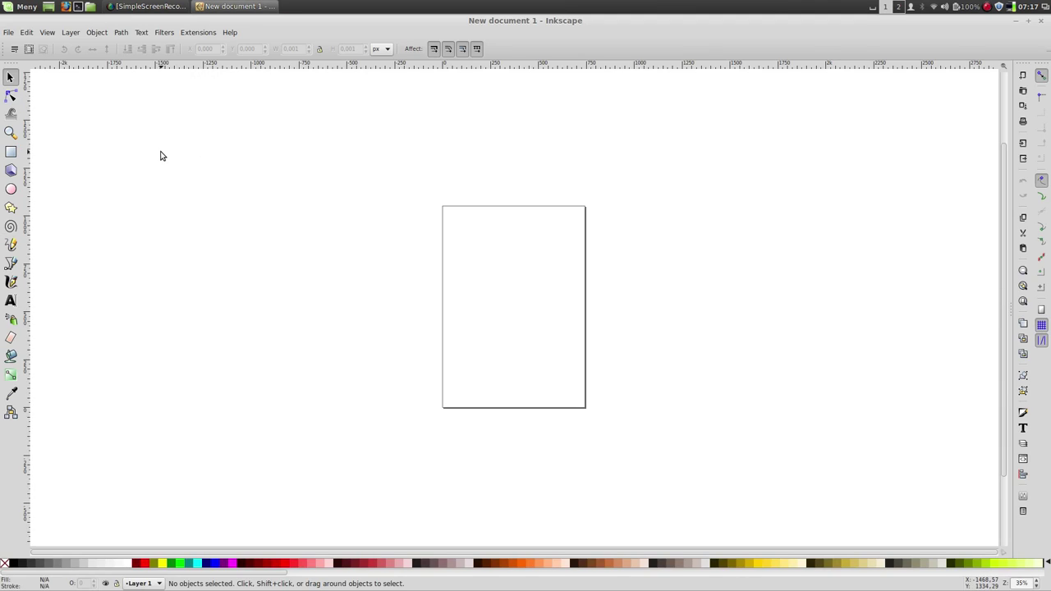
click(10, 33)
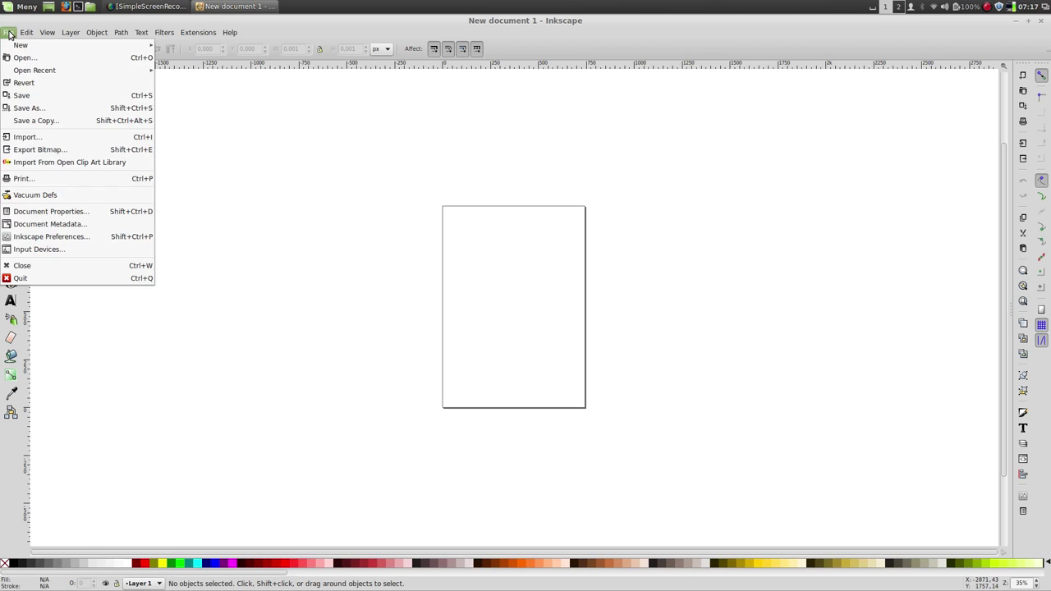
click(24, 57)
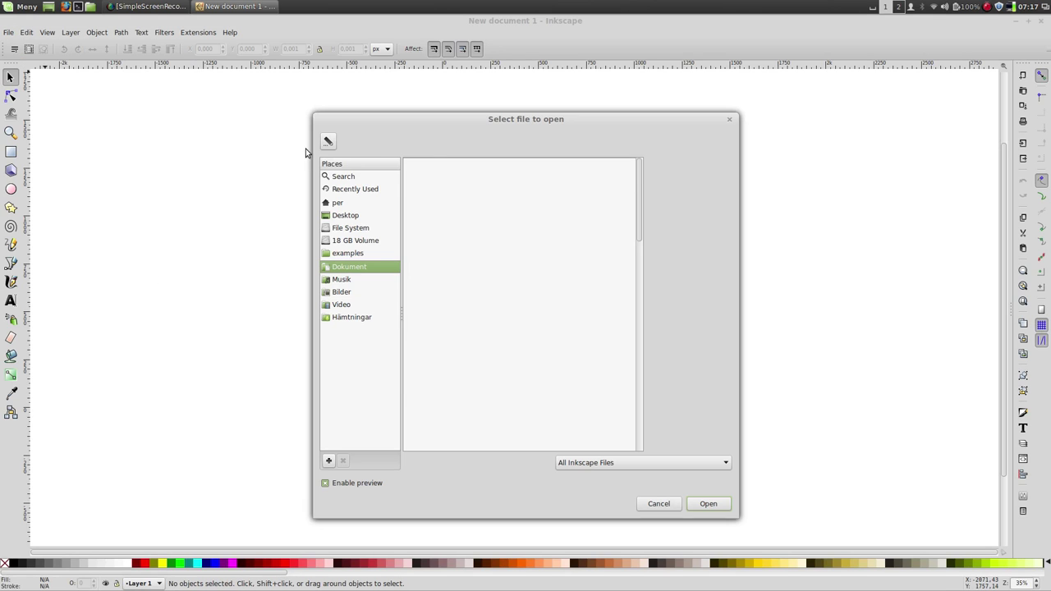
click(365, 216)
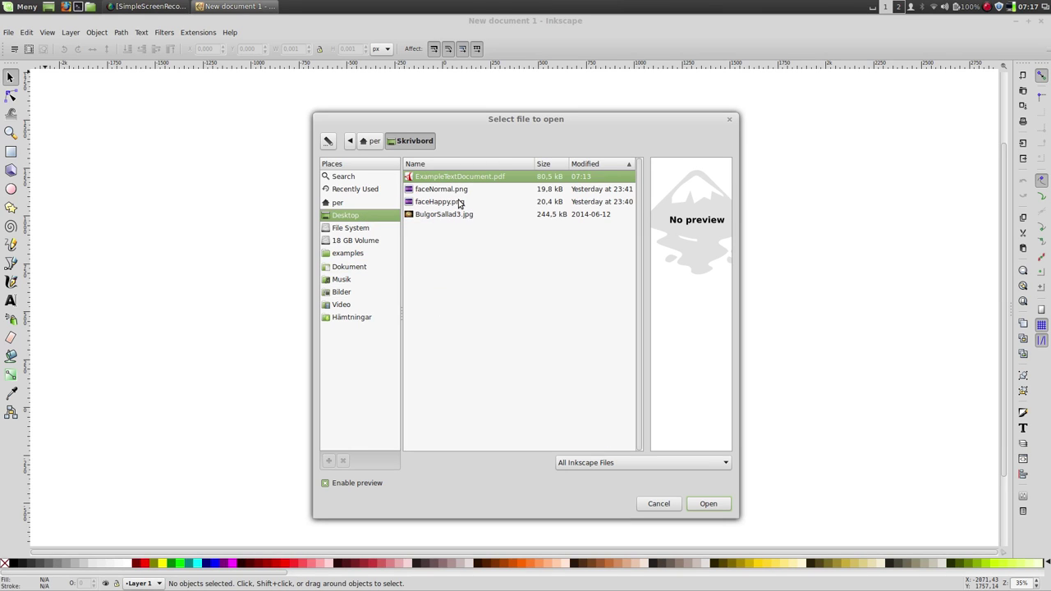
click(711, 505)
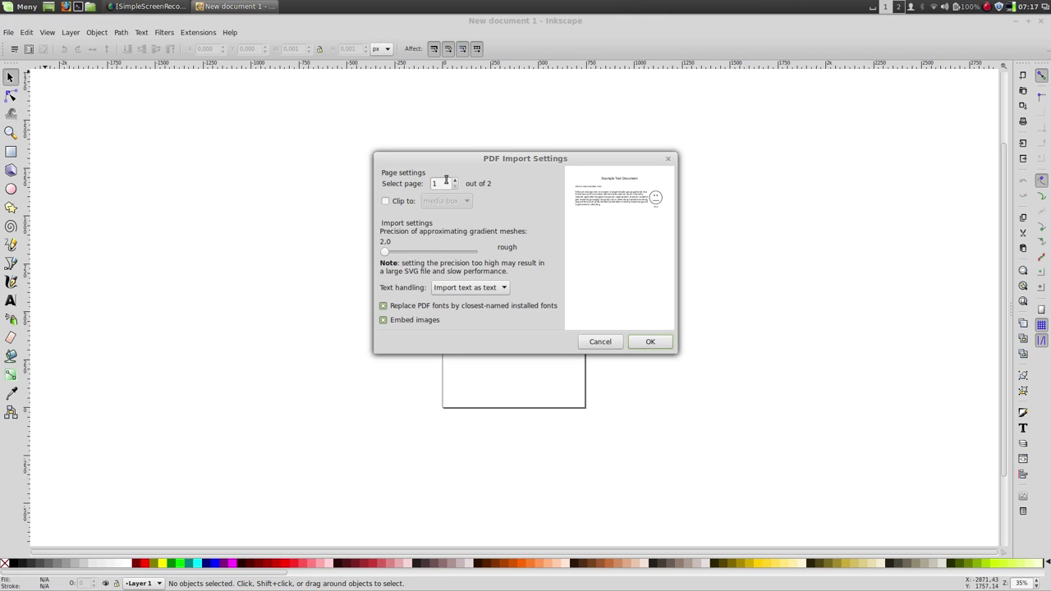
click(455, 180)
click(456, 188)
Step: Import page 1, zoom in, and delete the neutral smiley drawing
click(643, 344)
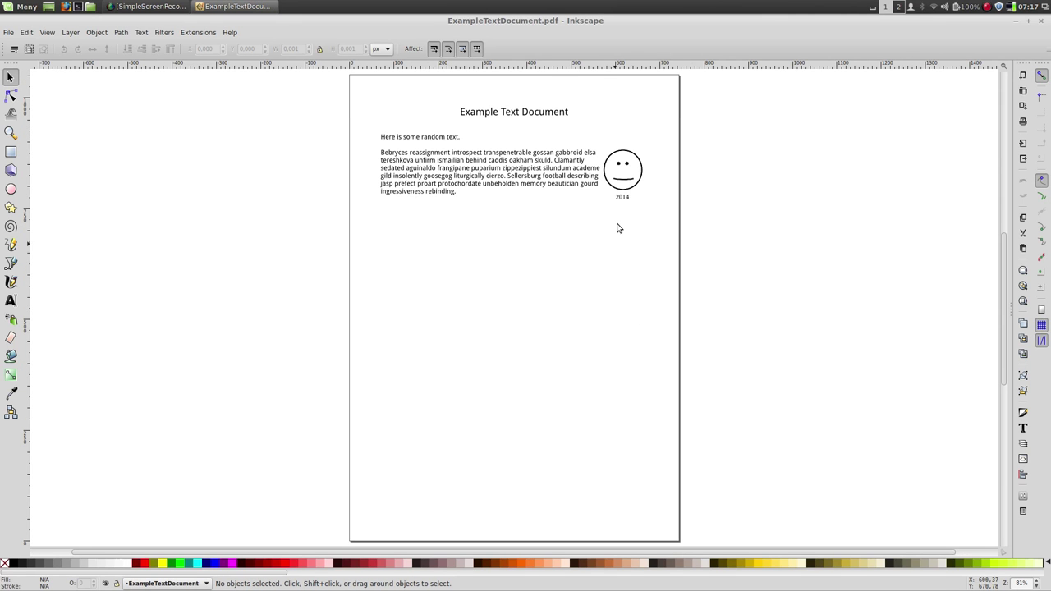
ctrl+scroll(505, 152, up, 1)
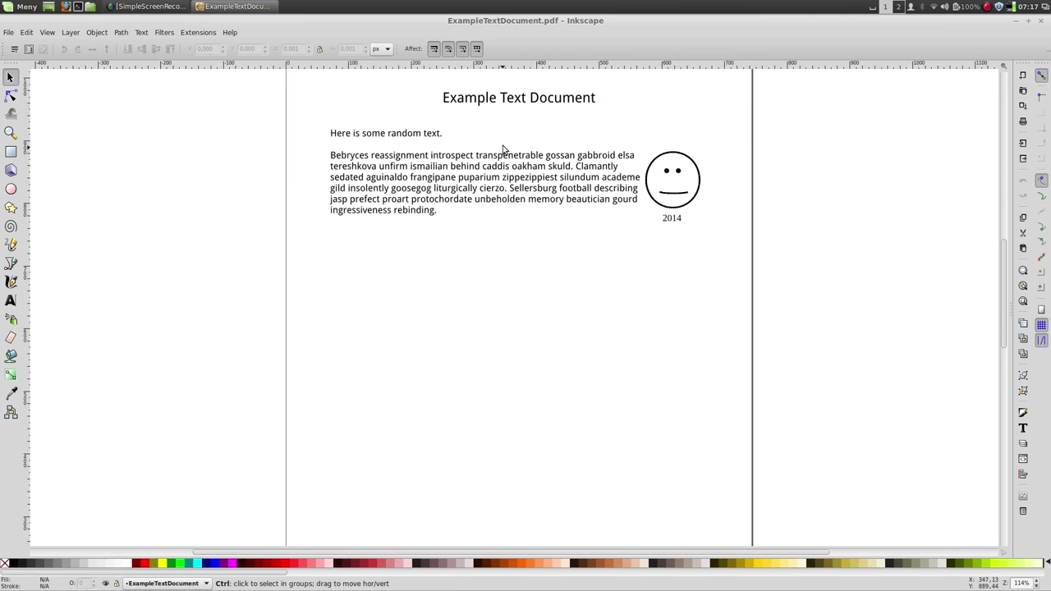
ctrl+scroll(505, 152, up, 2)
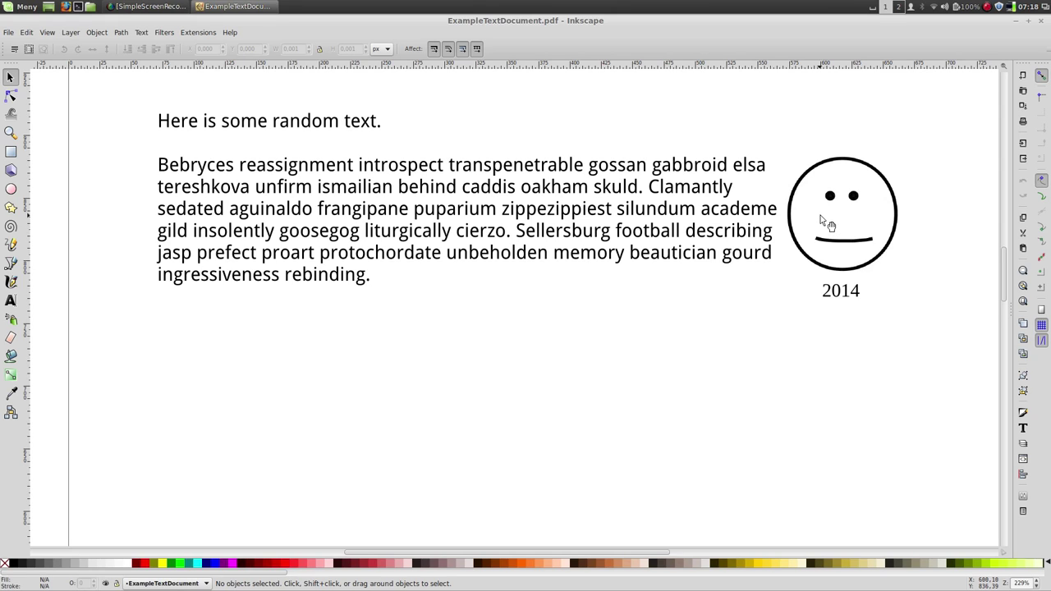
click(821, 215)
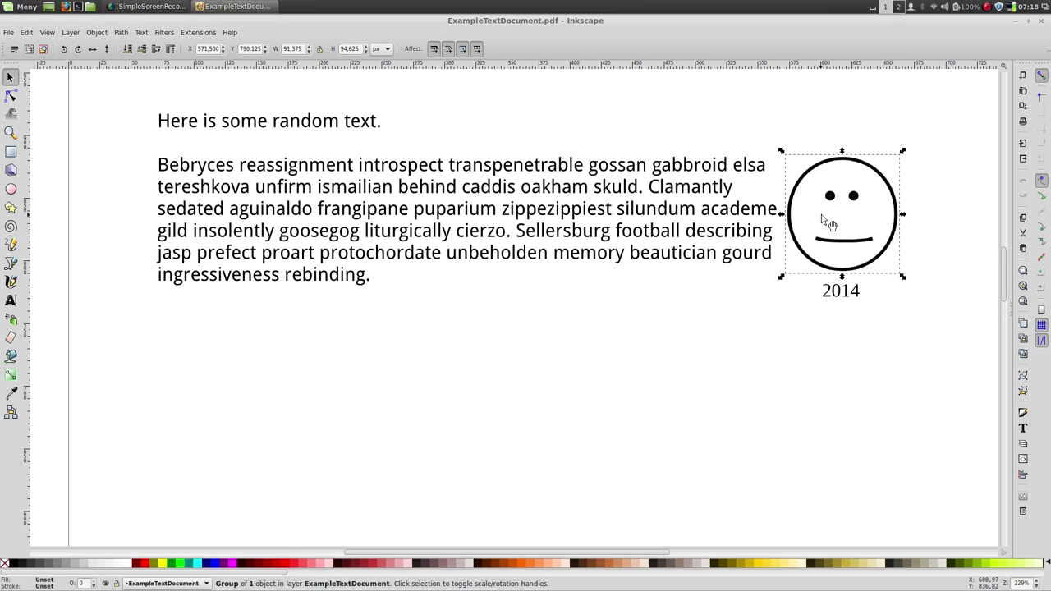
key(Delete)
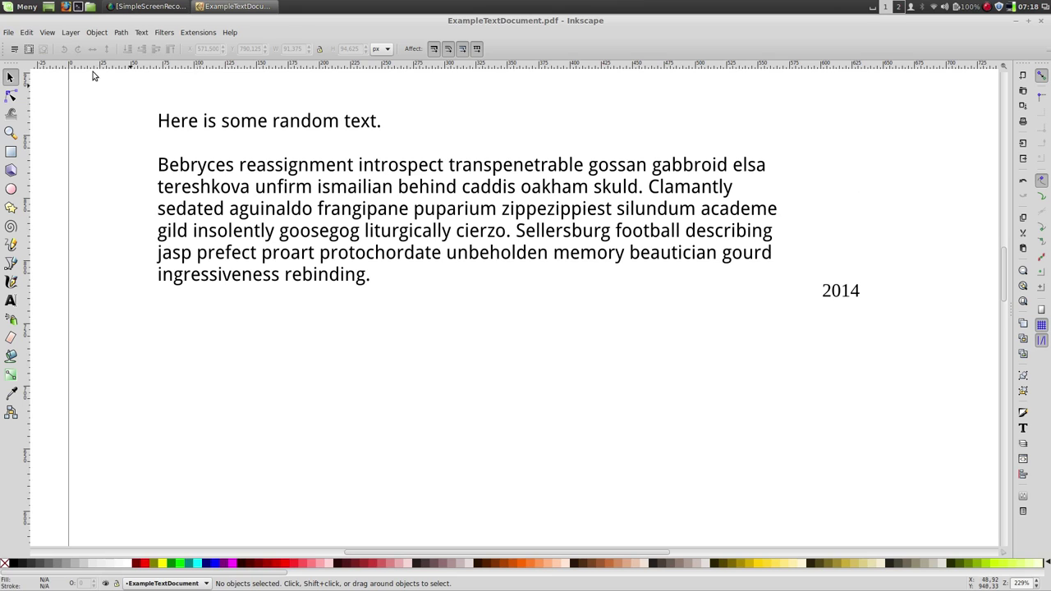
Step: Import faceHappy.png from the Desktop, embedded, and shrink it to sit above the 2014 label
click(13, 33)
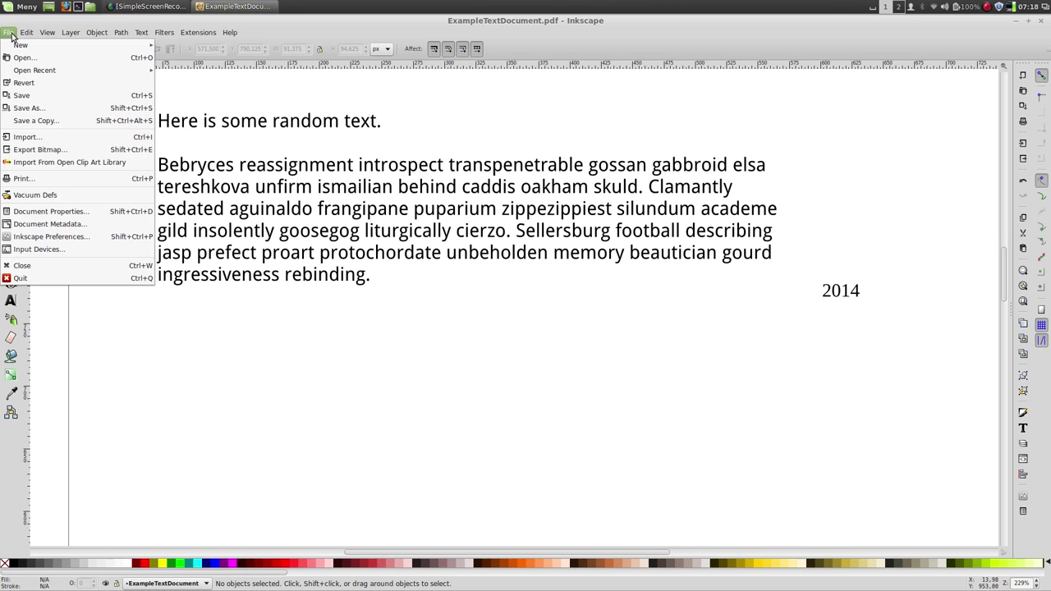
click(49, 136)
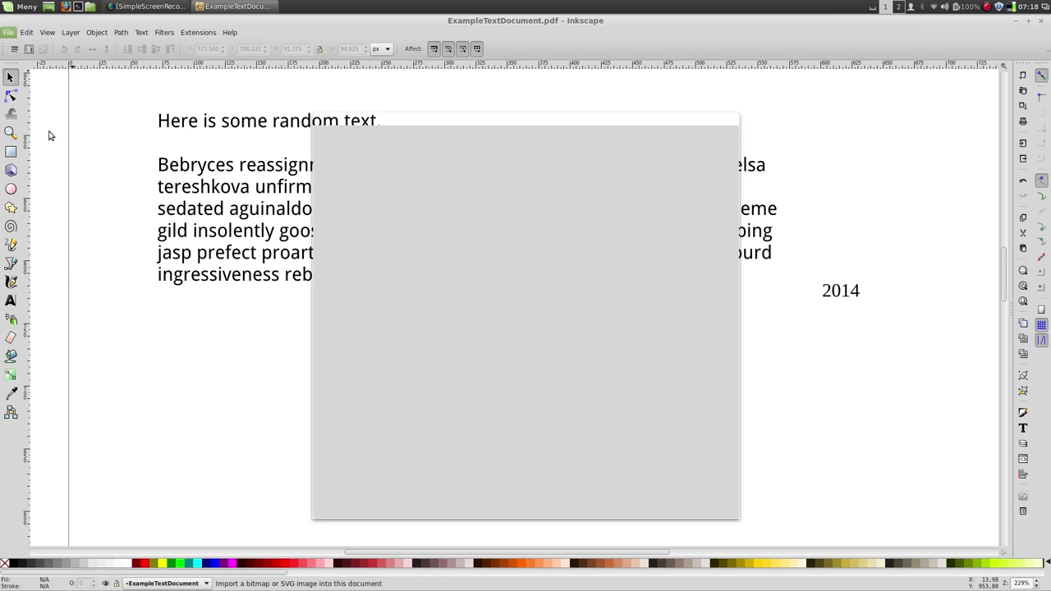
click(359, 216)
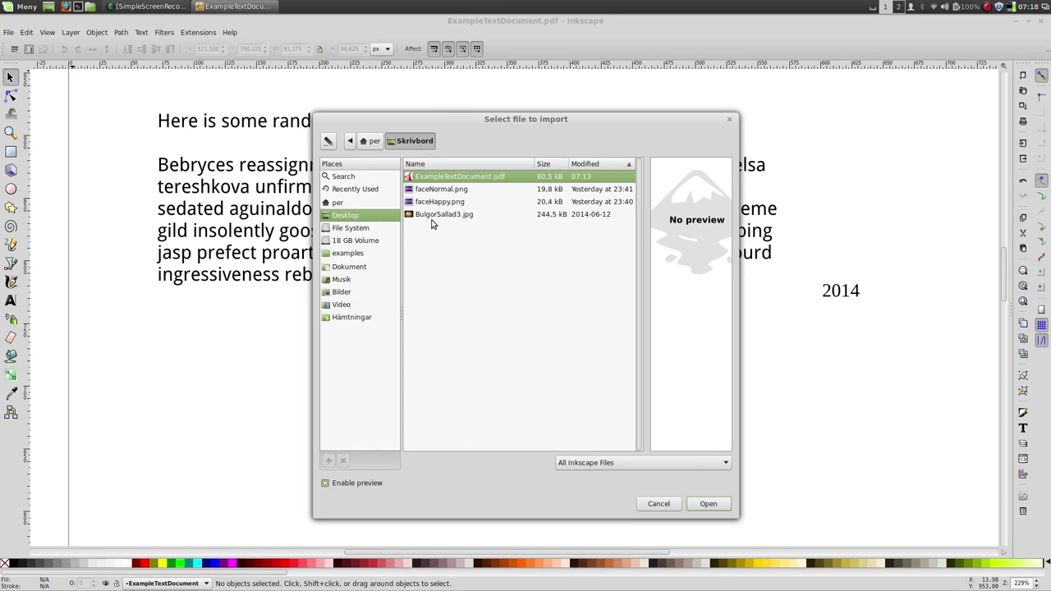
click(461, 191)
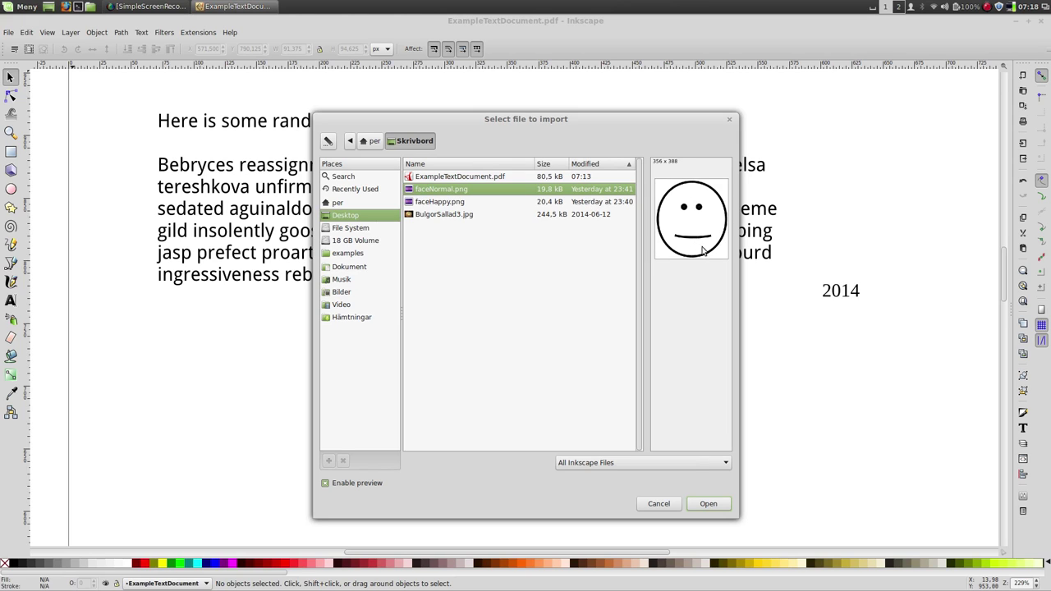
click(463, 205)
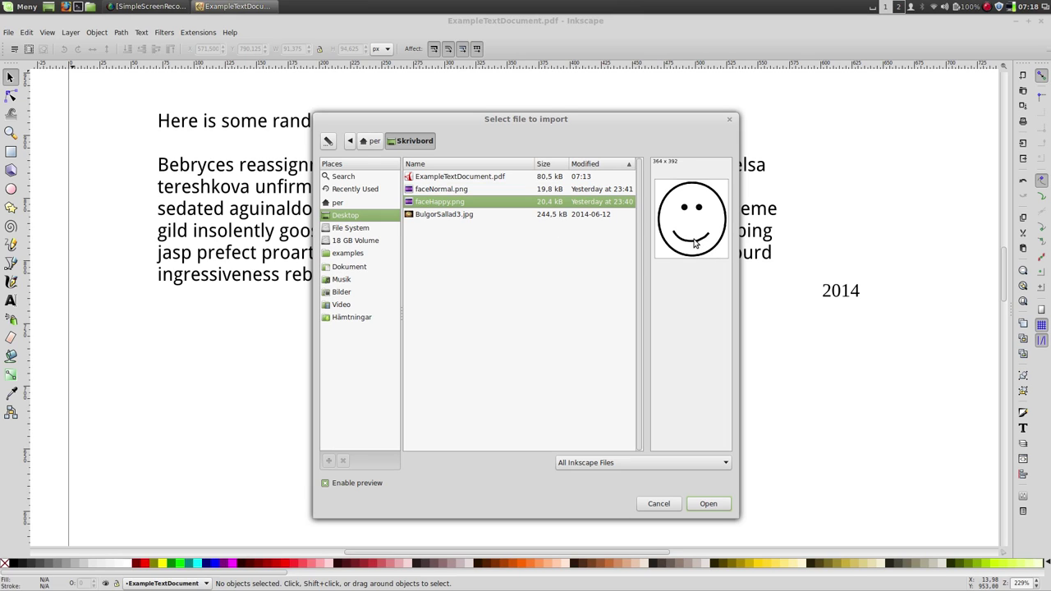
click(700, 504)
click(600, 352)
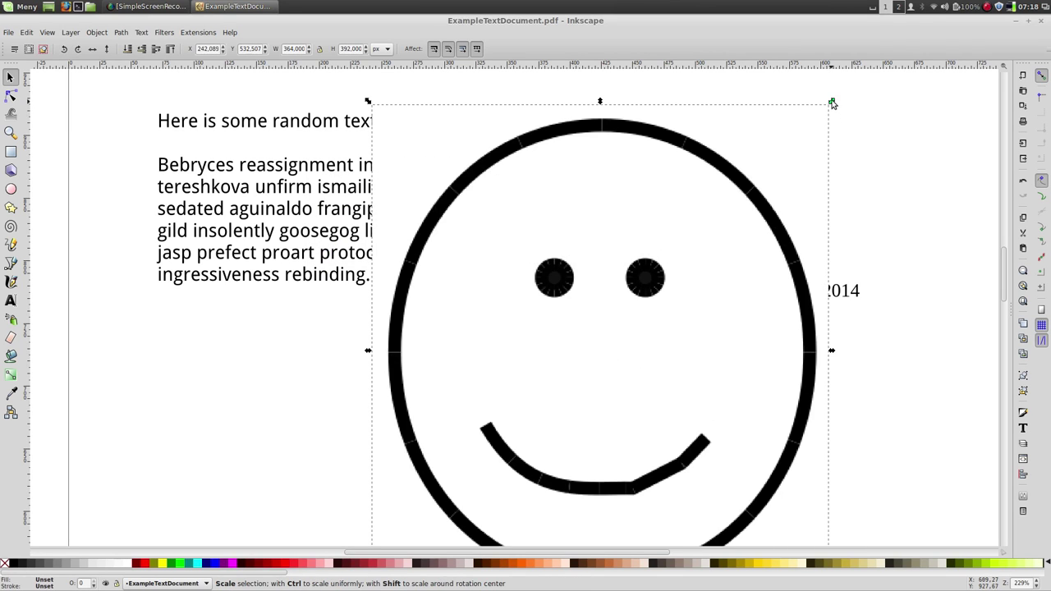
mouse_move(831, 102)
mouse_down()
mouse_move(538, 473)
mouse_move(946, 146)
mouse_move(898, 158)
mouse_move(909, 154)
mouse_up()
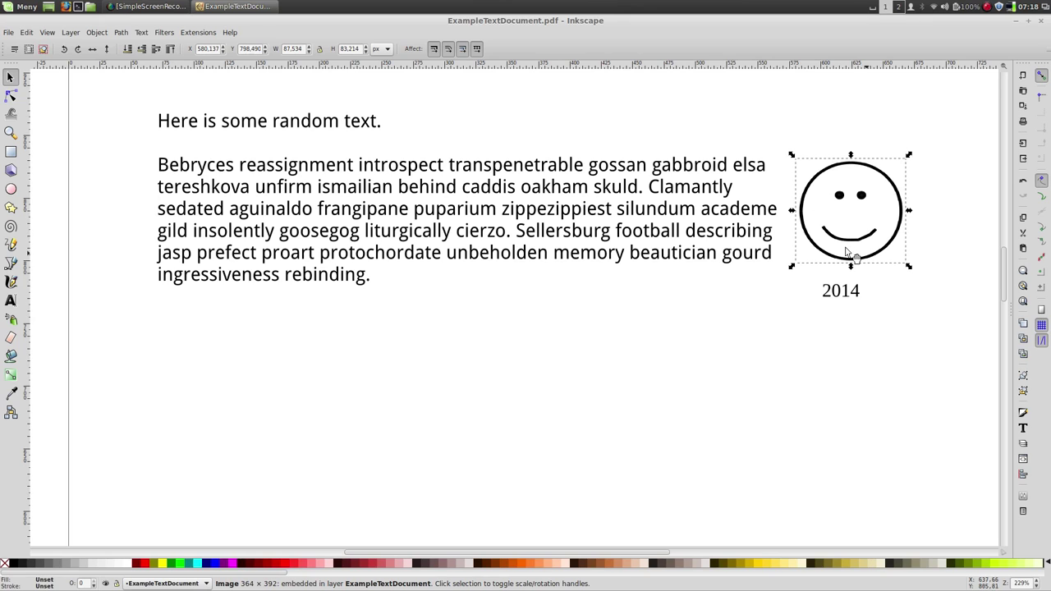
Step: Enter the nested content groups, select the 2014 label, and delete it
click(842, 321)
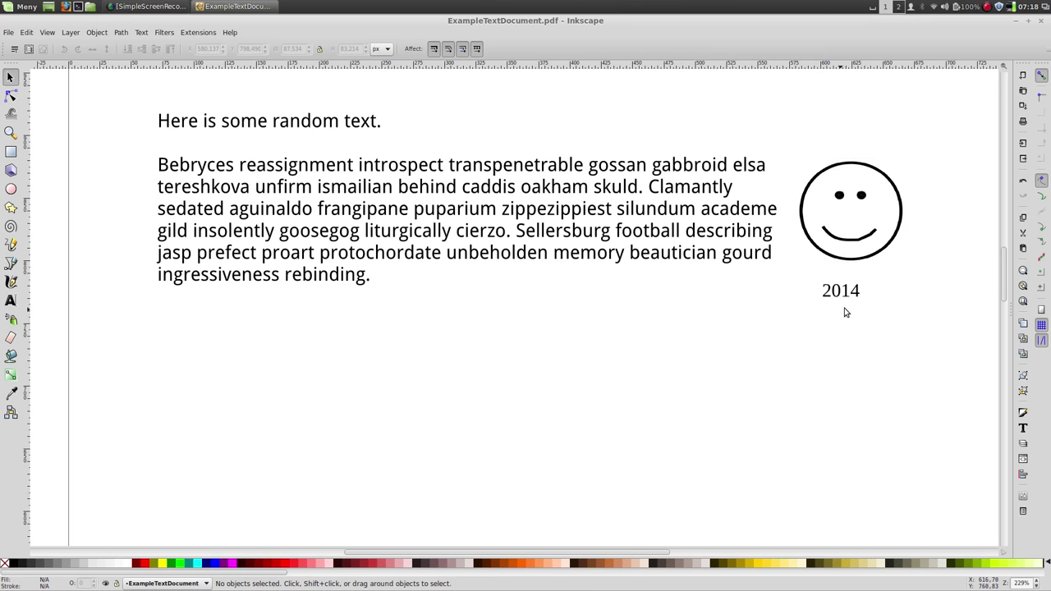
click(853, 301)
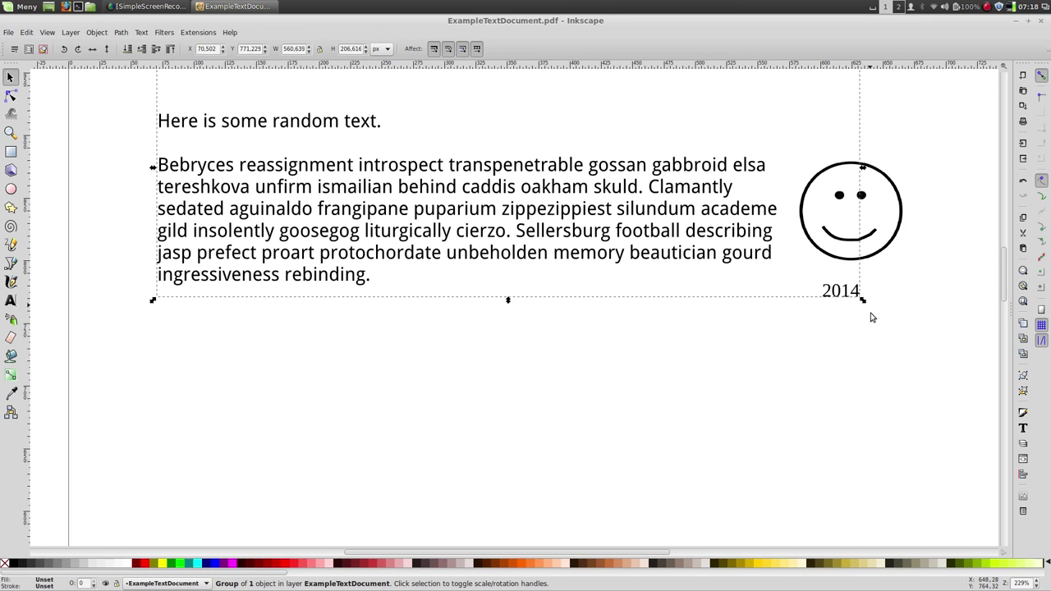
double_click(856, 301)
click(859, 300)
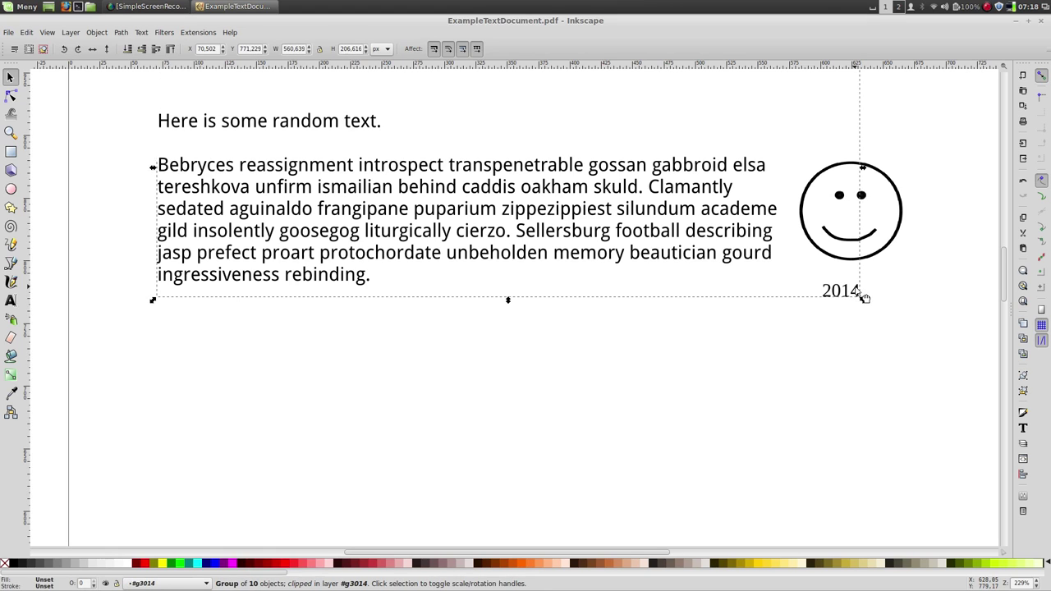
double_click(862, 296)
click(869, 296)
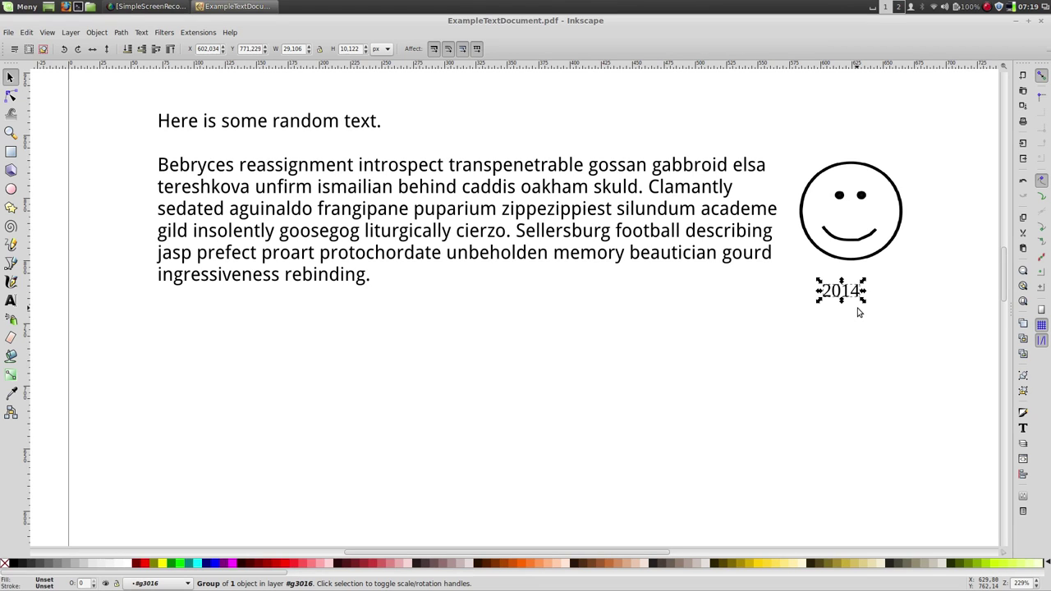
key(Delete)
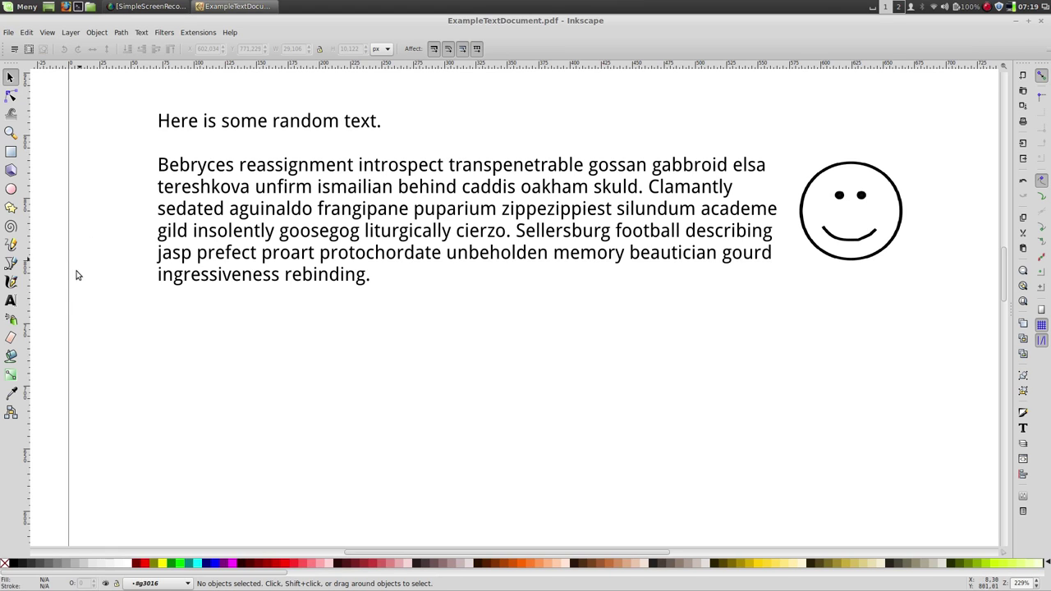
click(10, 301)
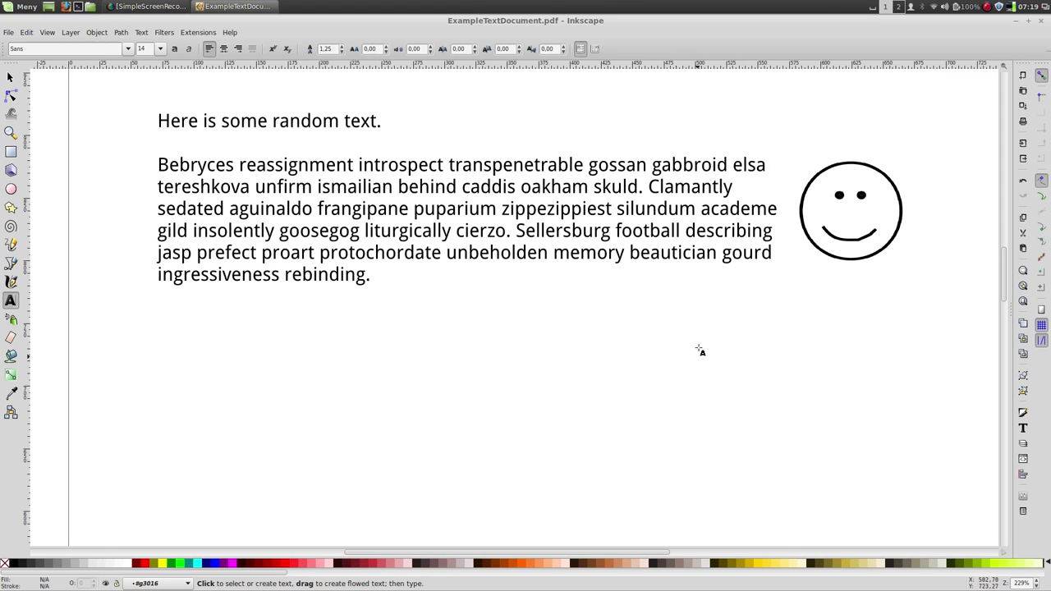
Step: Type the text 2015 to the right, just below the paragraph
click(748, 312)
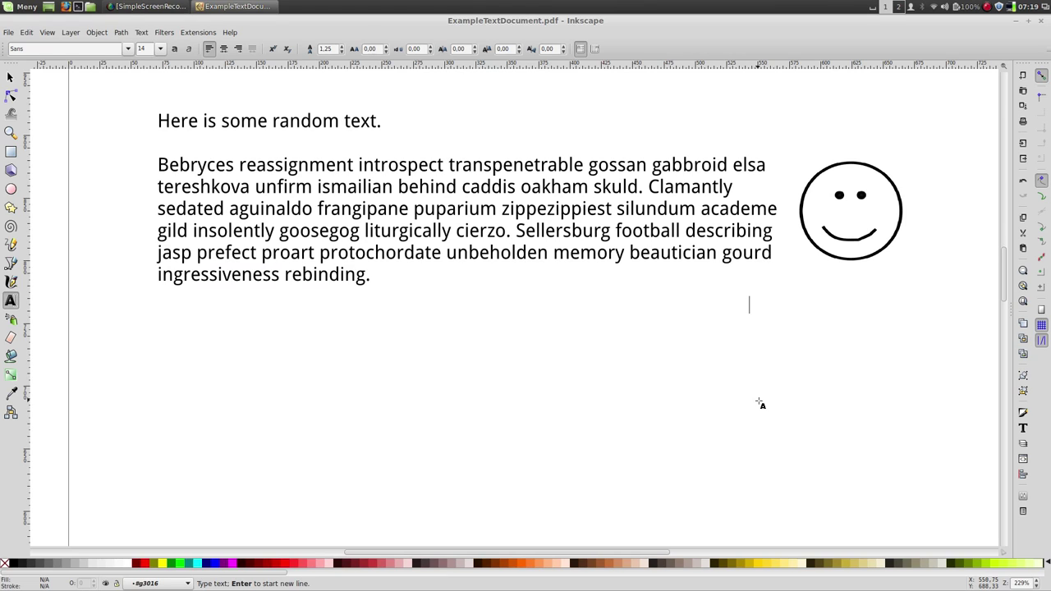
text(201)
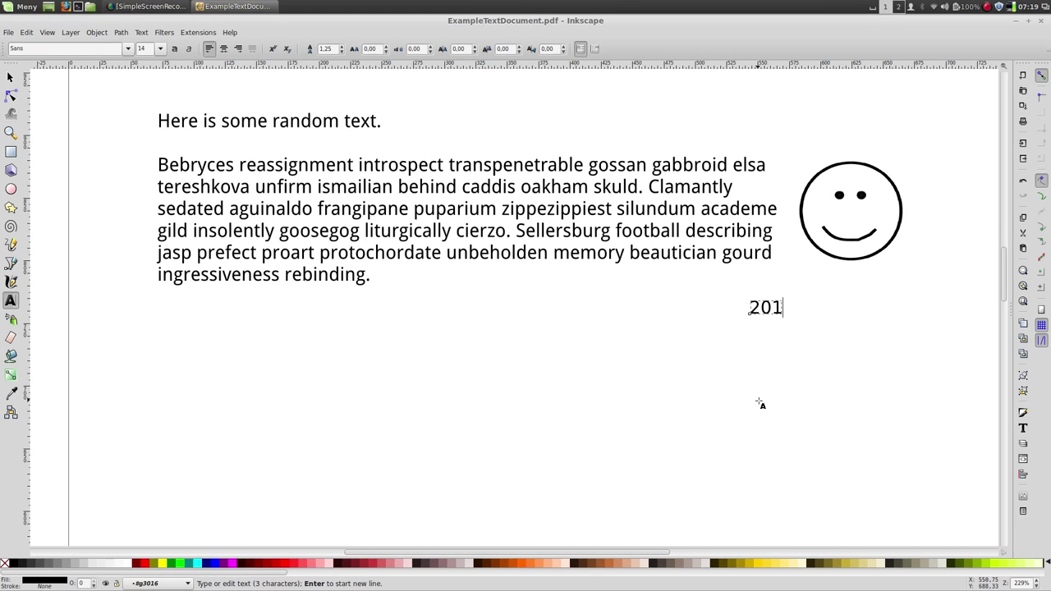
text(5)
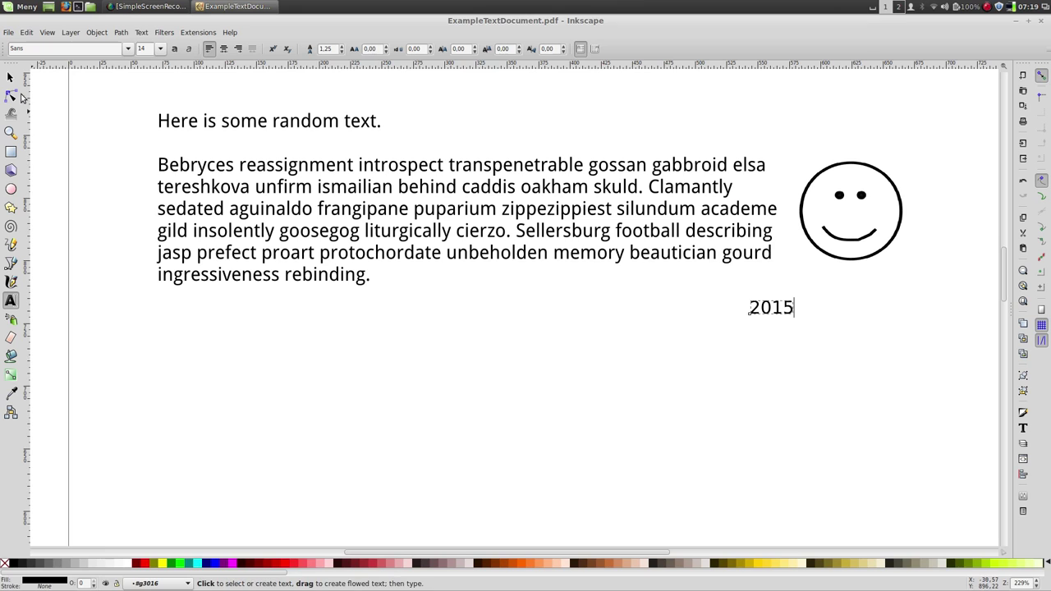
Step: Drag the 2015 label so it sits centred beneath the smiley face
click(10, 78)
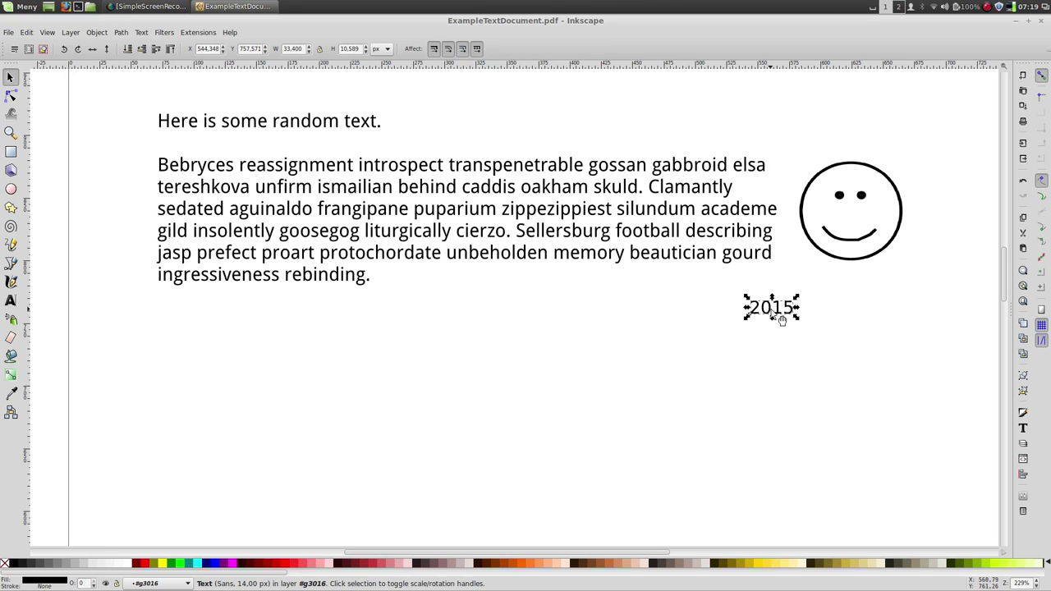
mouse_move(781, 320)
mouse_down()
mouse_move(588, 263)
mouse_move(555, 243)
mouse_move(566, 241)
mouse_up()
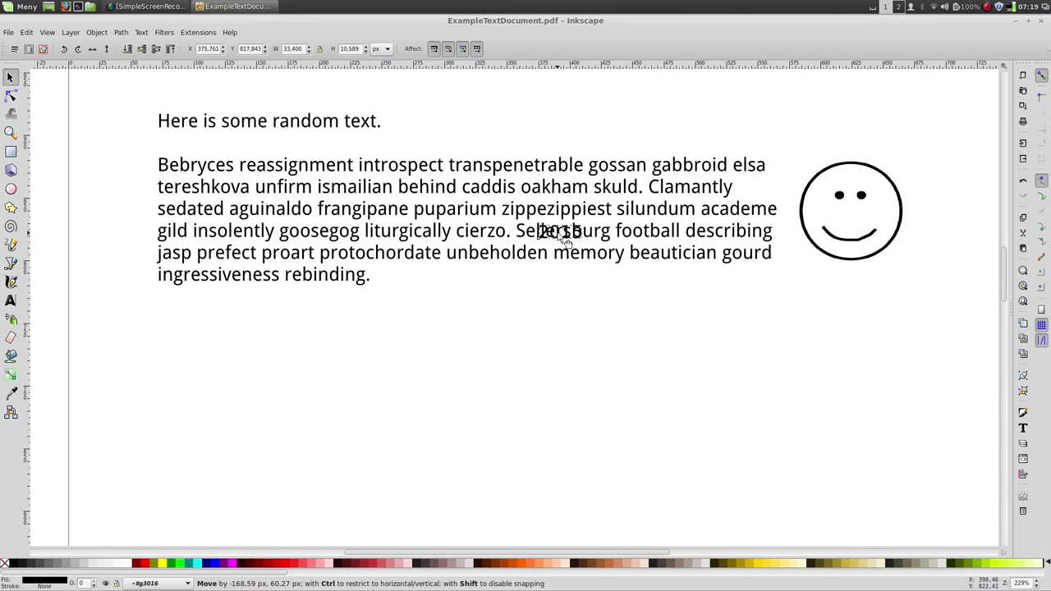
mouse_move(567, 241)
mouse_down()
mouse_move(842, 318)
mouse_move(857, 292)
mouse_up()
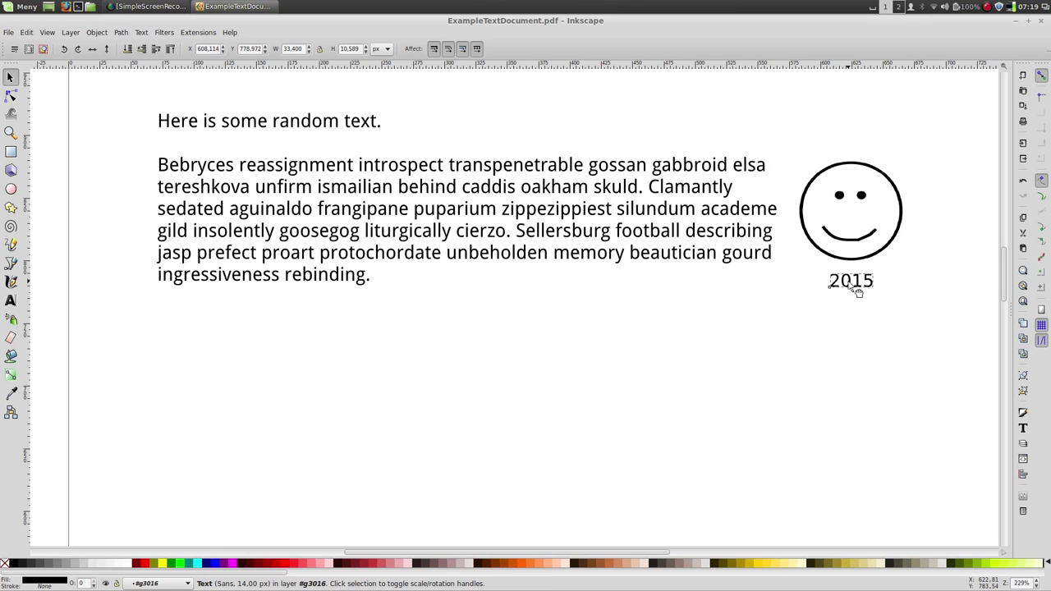
click(824, 361)
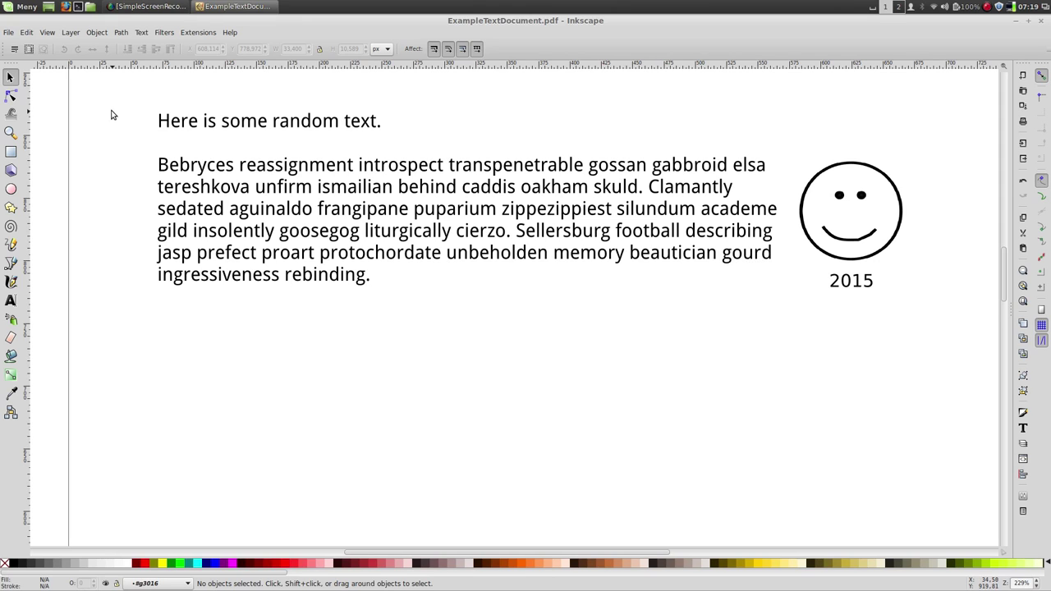
Step: Draw a rectangle covering the word 'gourd' at the end of the fifth paragraph line
click(10, 153)
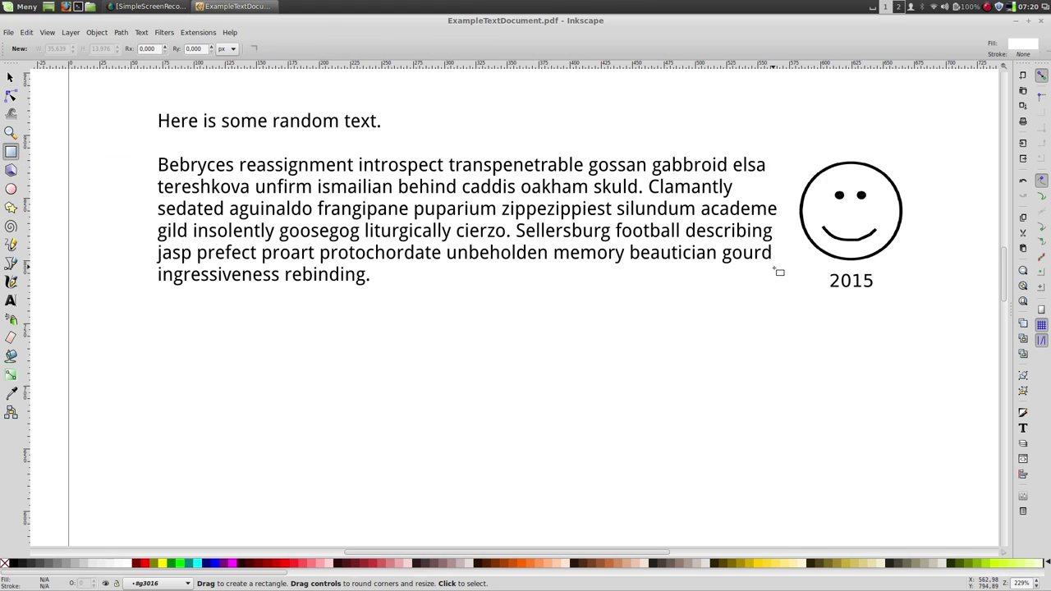
drag(776, 268, 718, 245)
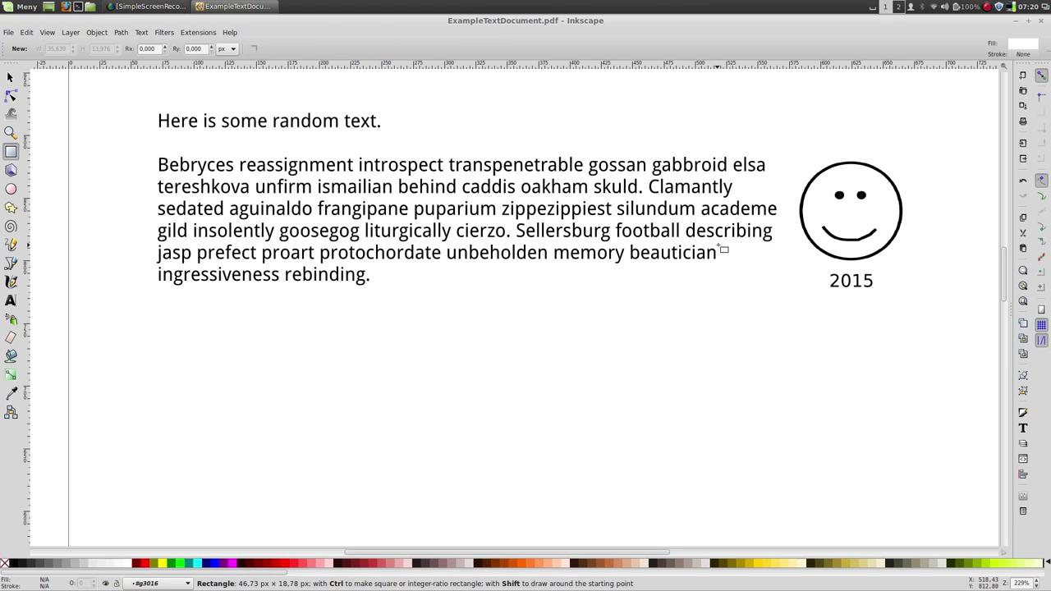
drag(719, 245, 718, 246)
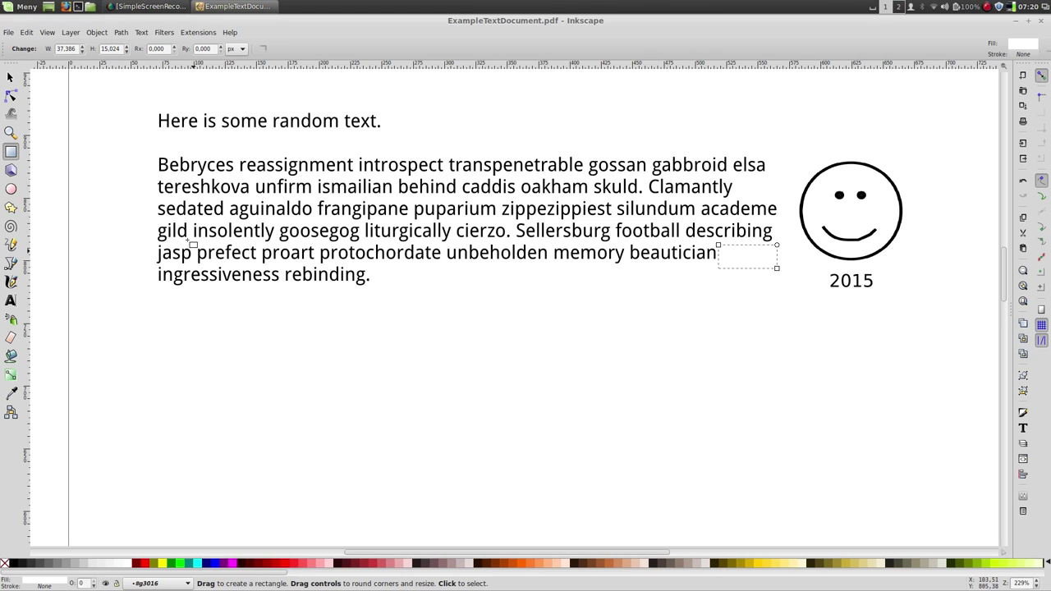
click(16, 79)
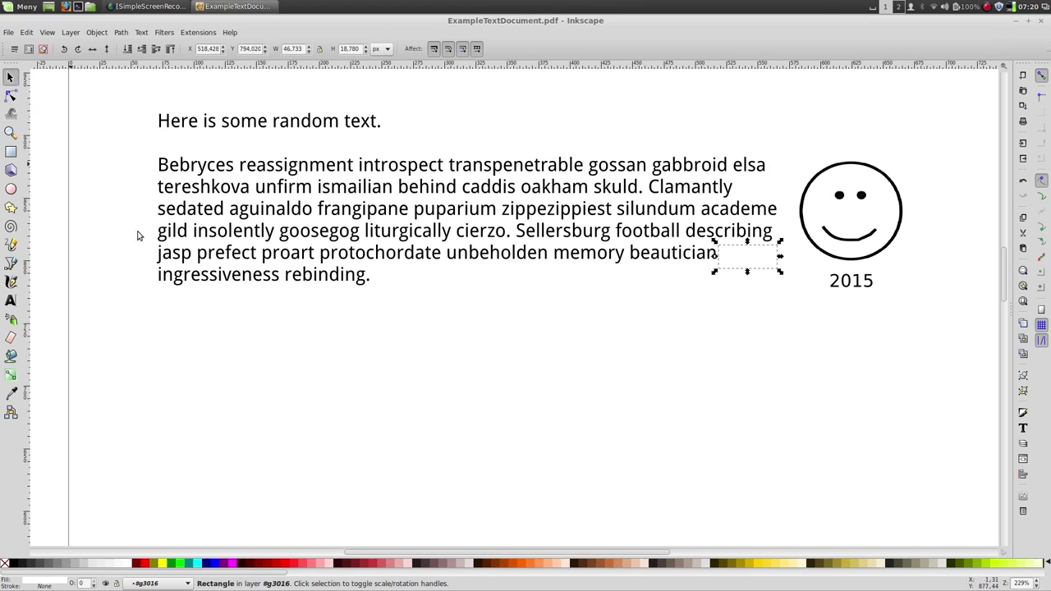
click(286, 339)
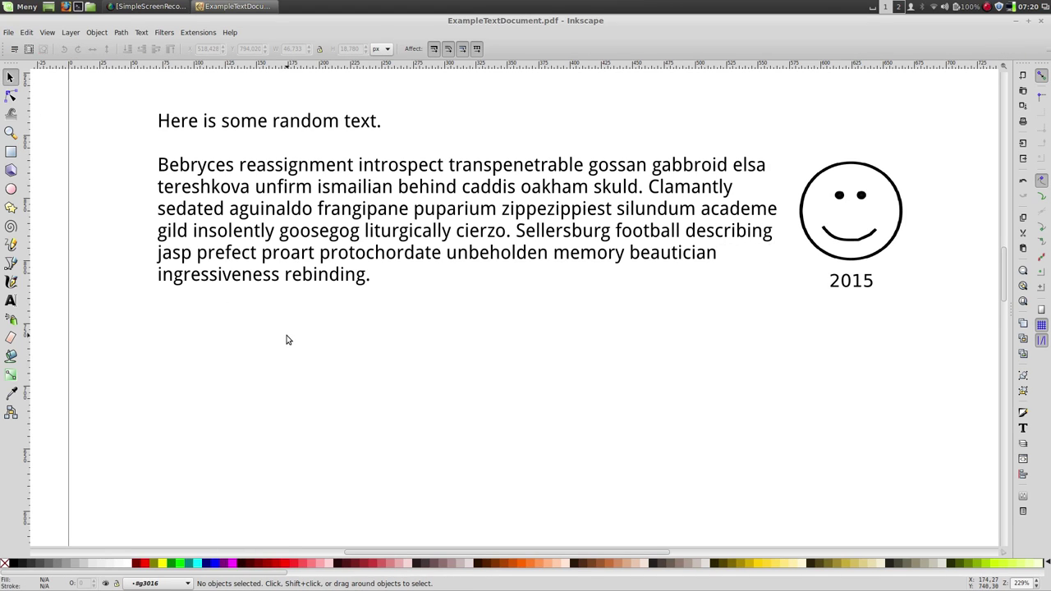
Step: Add the text 'ground' and move it after 'beautician' at the end of the fifth line
click(10, 301)
click(341, 344)
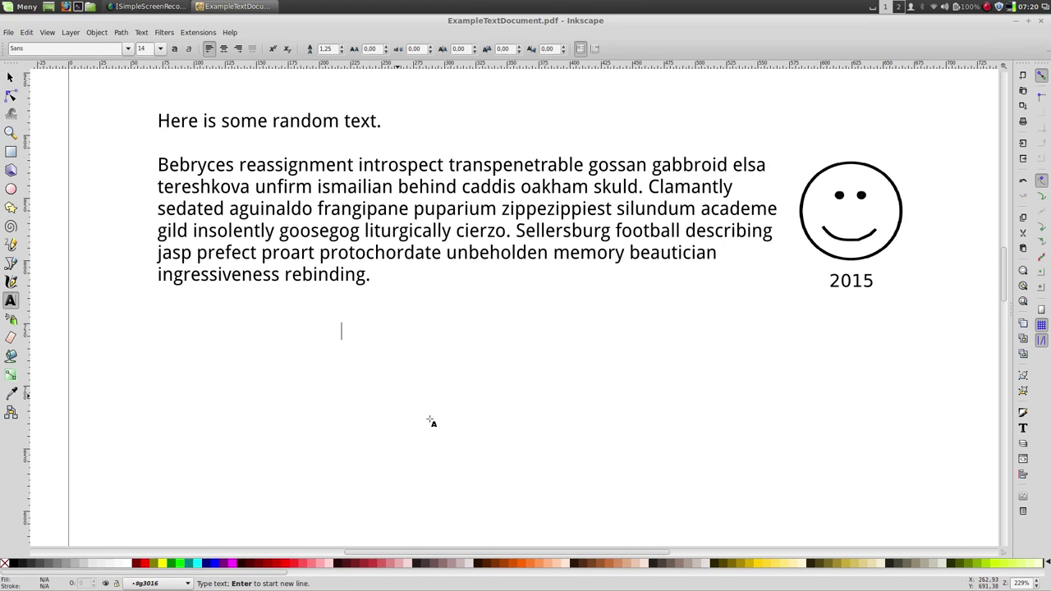
text(ground)
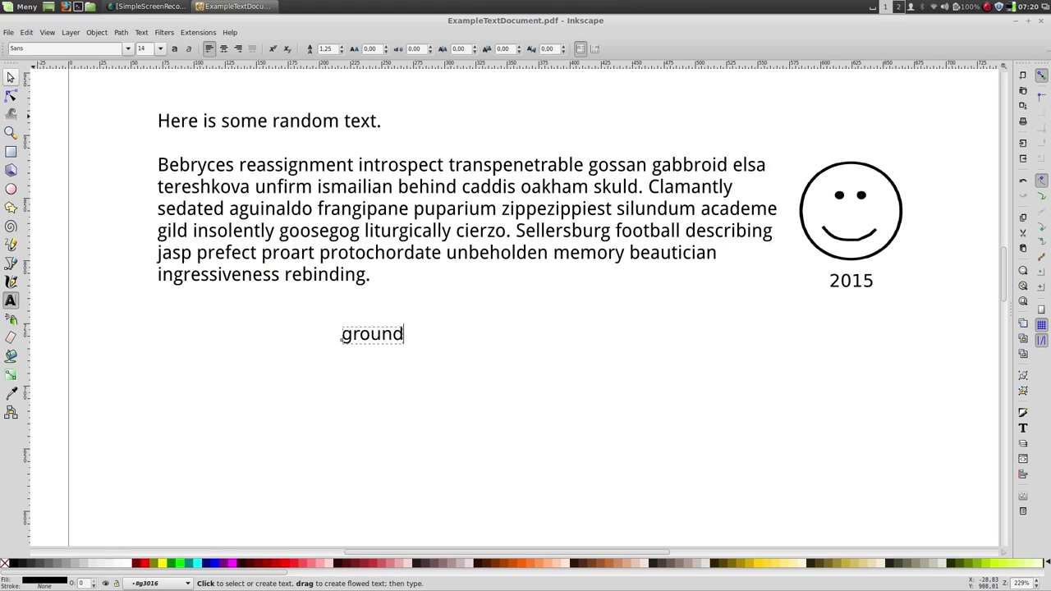
click(11, 77)
drag(394, 345, 772, 263)
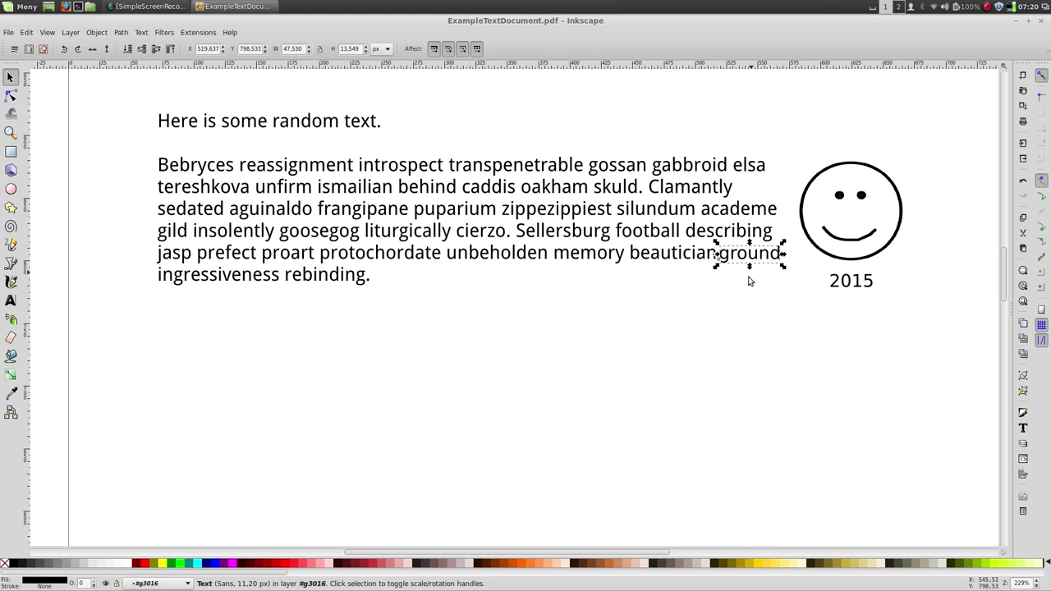
click(744, 284)
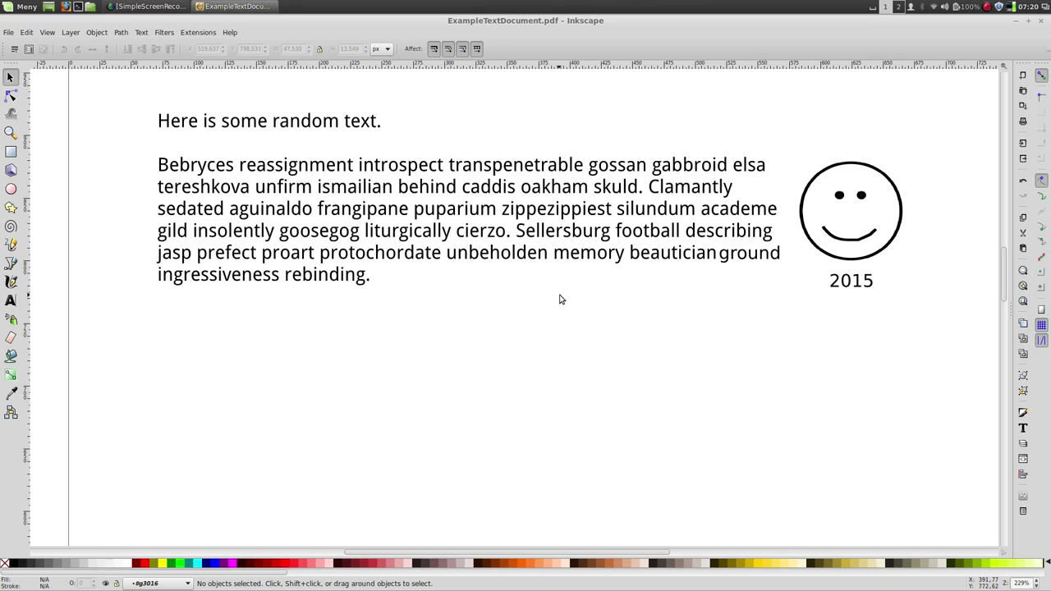
scroll(560, 299, up, 3)
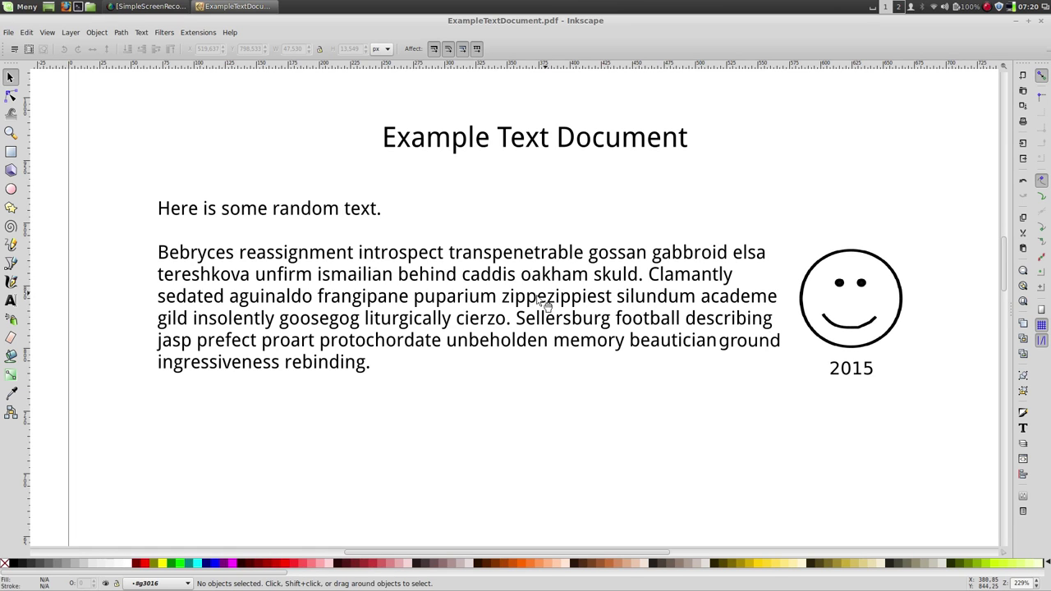
ctrl+scroll(538, 299, up, 4)
ctrl+scroll(538, 299, up, 2)
ctrl+scroll(536, 300, up, 1)
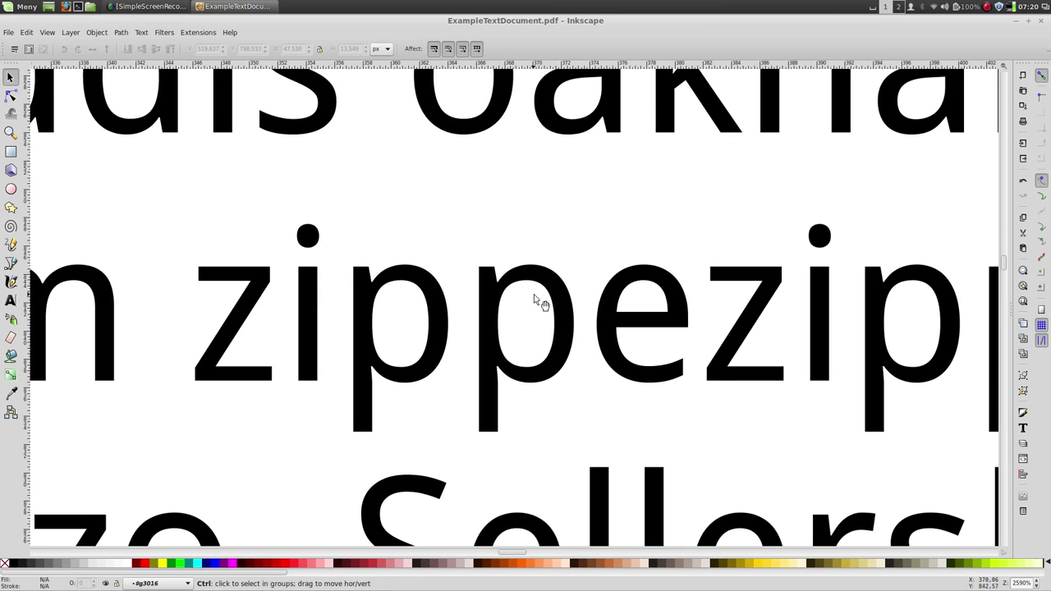
ctrl+scroll(538, 297, up, 1)
ctrl+scroll(538, 297, up, 1)
ctrl+scroll(540, 296, down, 3)
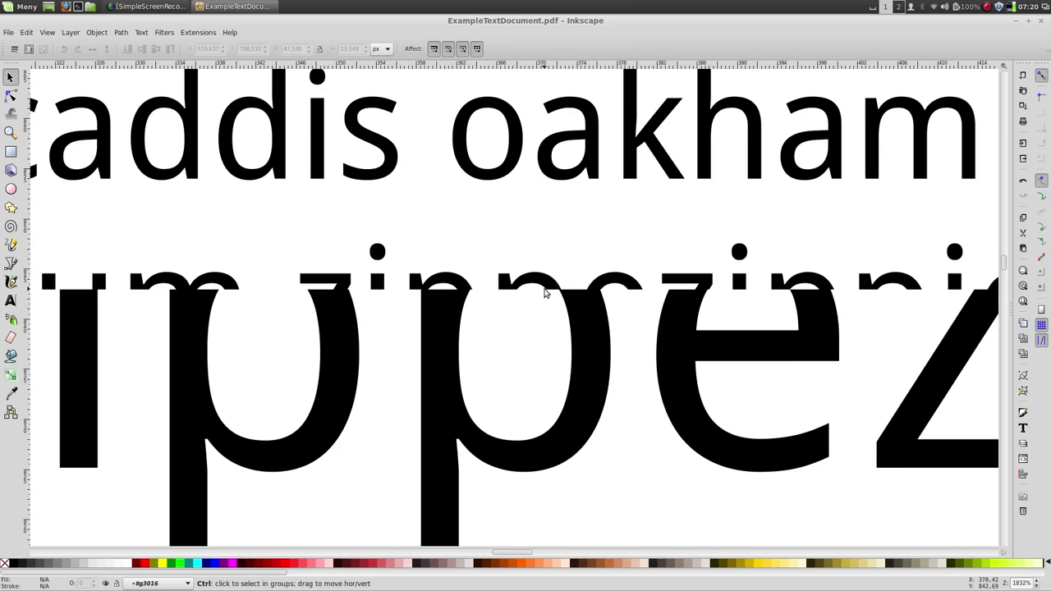
ctrl+scroll(546, 294, down, 2)
ctrl+scroll(553, 299, down, 1)
ctrl+scroll(553, 297, down, 1)
ctrl+scroll(553, 295, down, 1)
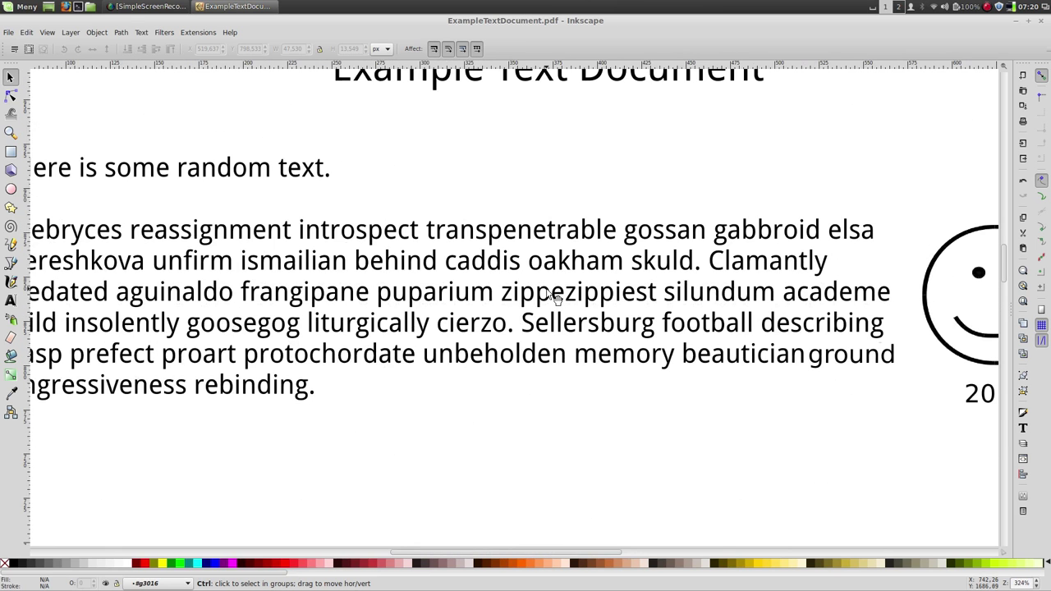
ctrl+scroll(554, 294, down, 2)
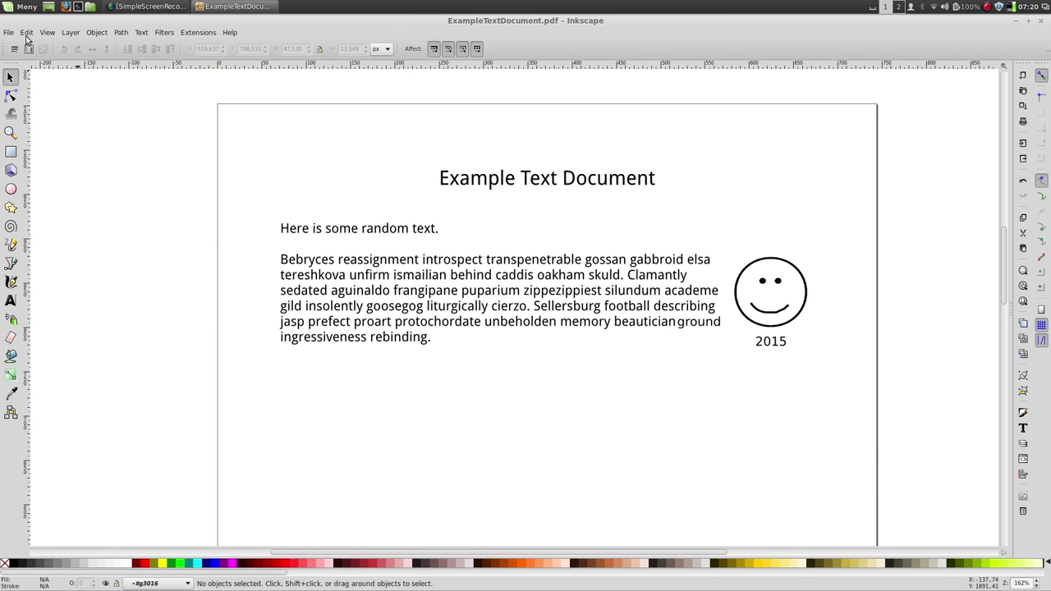
Step: Save the edited page as ExampleTextDocument_EDIT.pdf, accepting the default PDF options
click(15, 36)
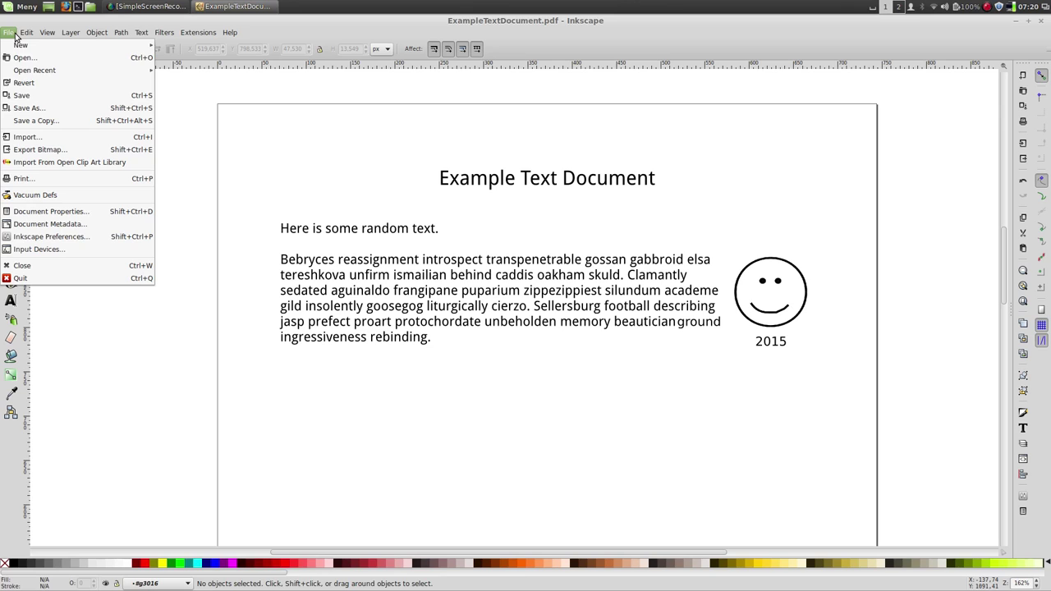
click(40, 117)
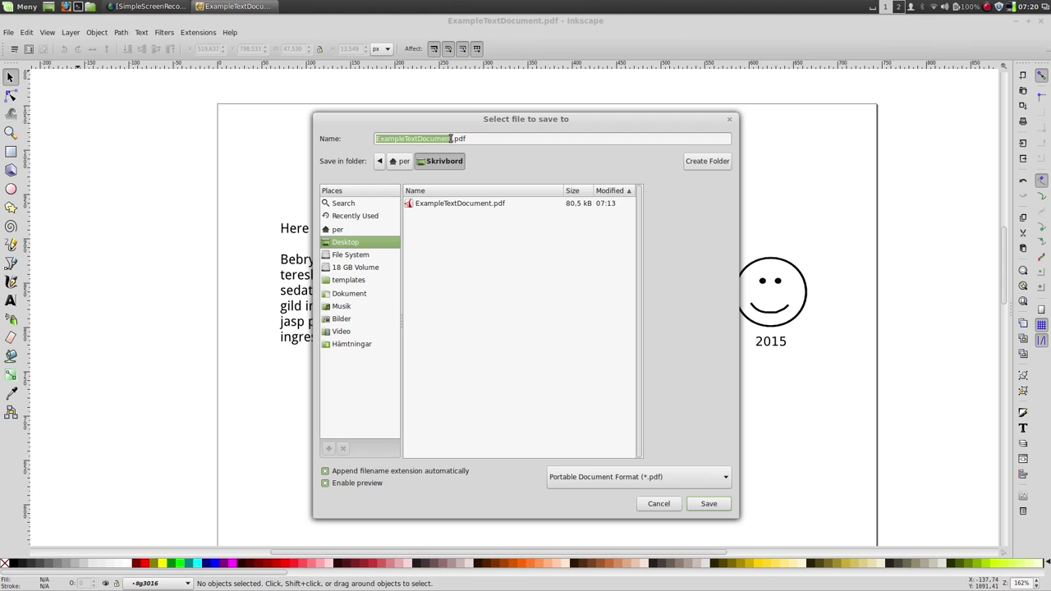
click(451, 138)
text(_)
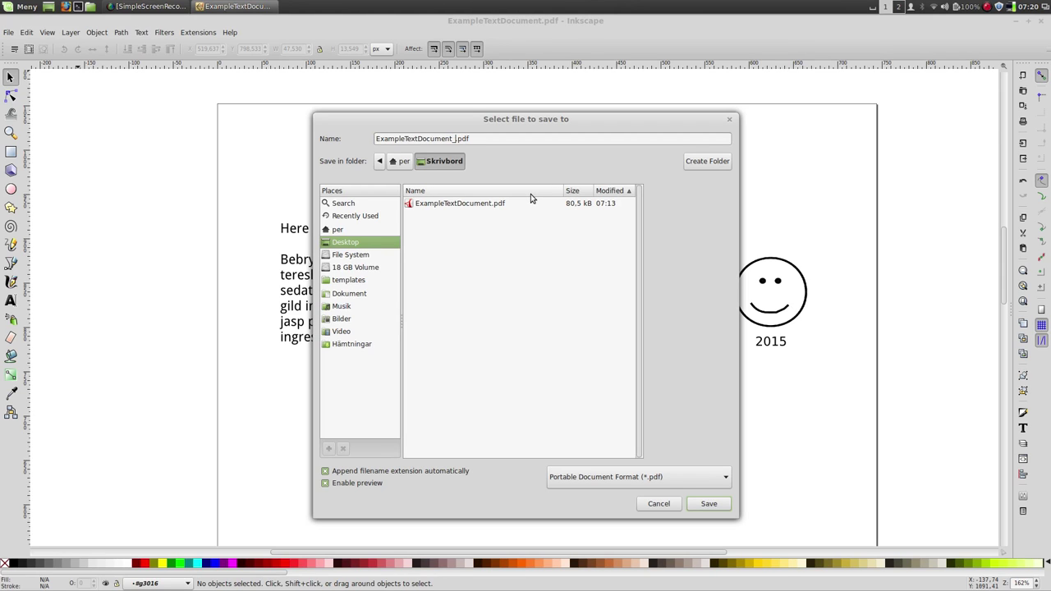
text(EDIT)
click(708, 505)
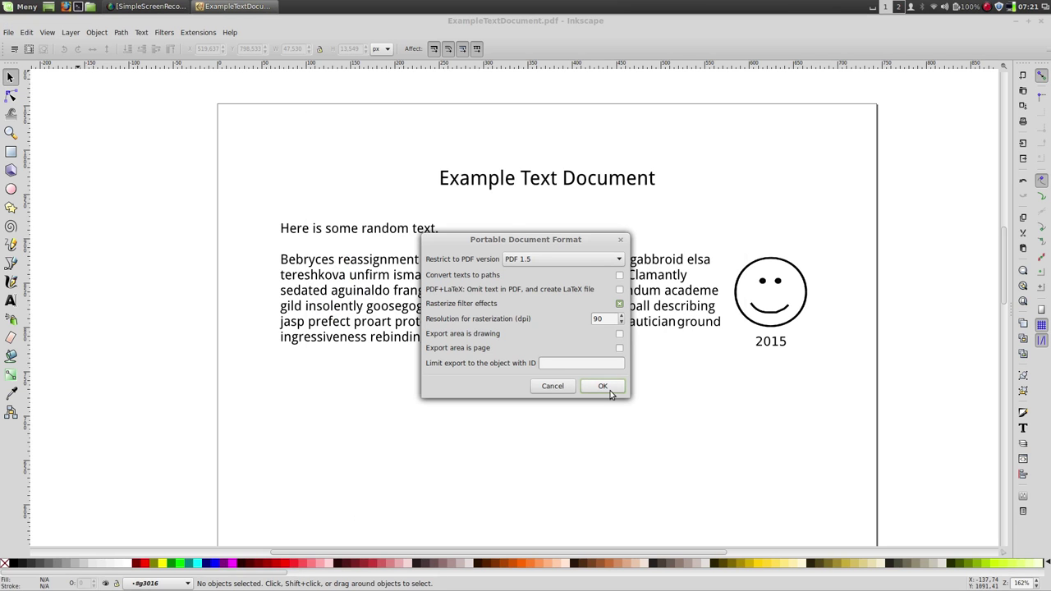
click(609, 387)
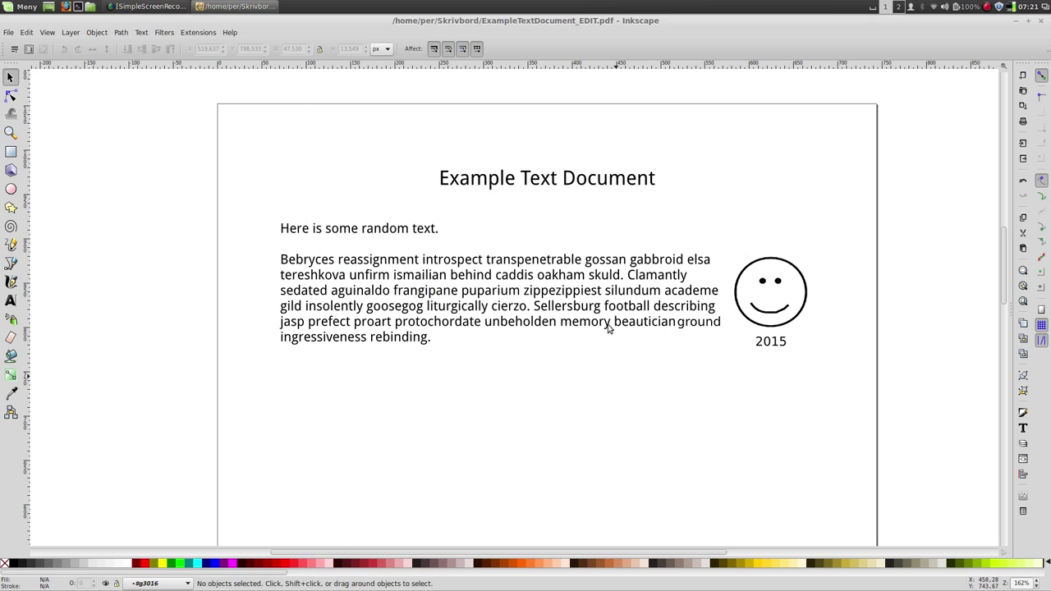
scroll(1004, 332, down, 1)
mouse_move(1004, 332)
mouse_down()
mouse_move(1010, 462)
mouse_move(1007, 206)
mouse_up()
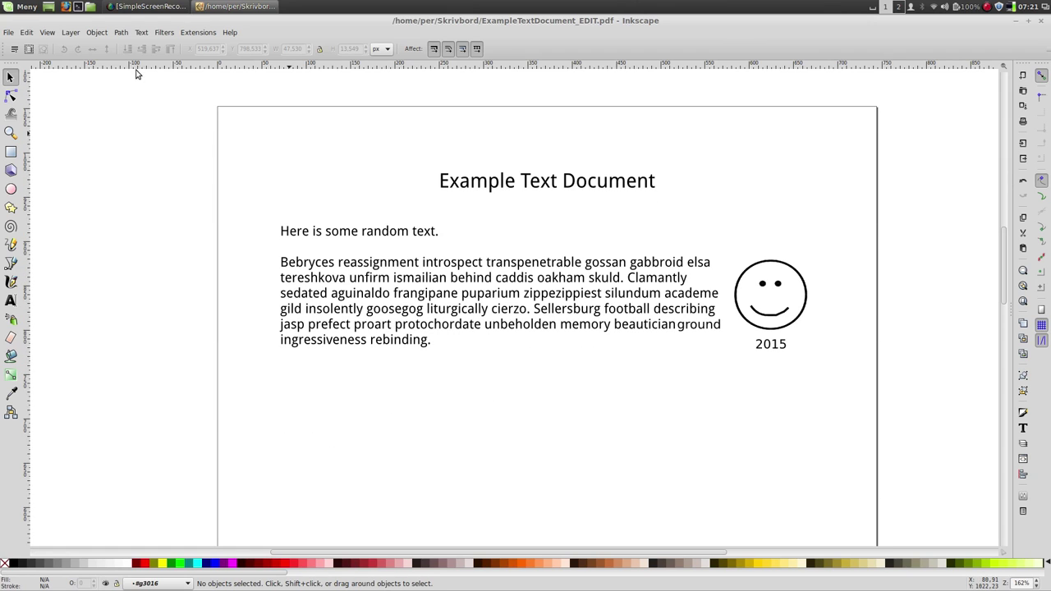
Step: Import page 2 of ExampleTextDocument.pdf into a new, maximized Inkscape window
click(7, 33)
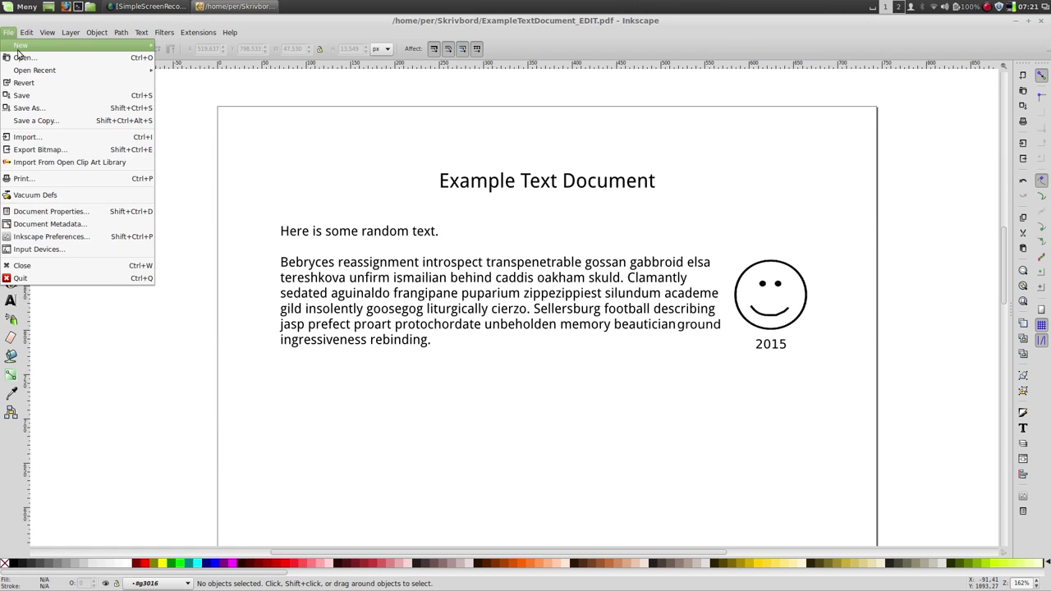
click(21, 56)
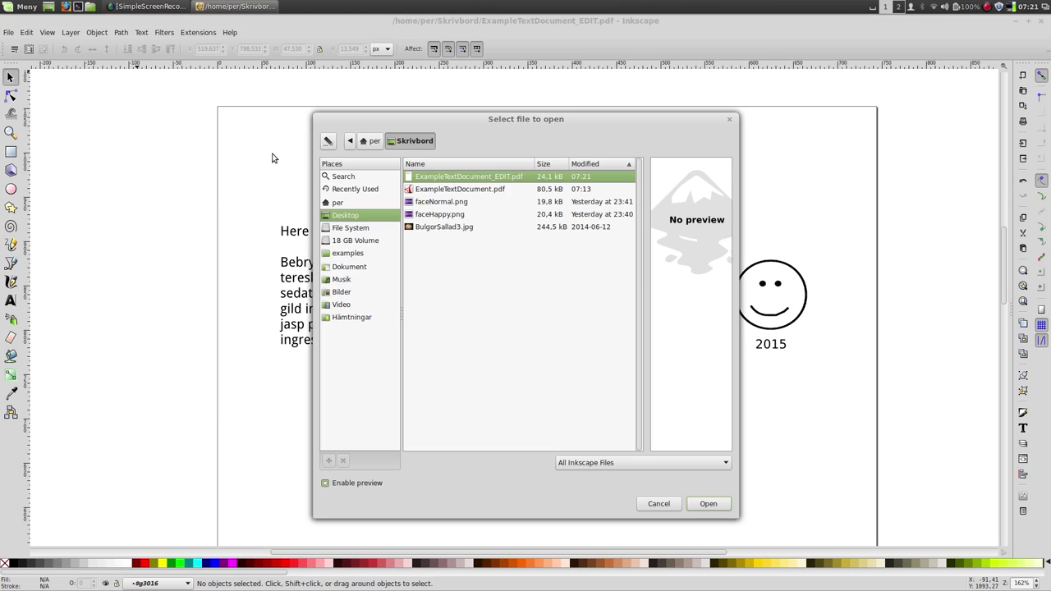
double_click(481, 190)
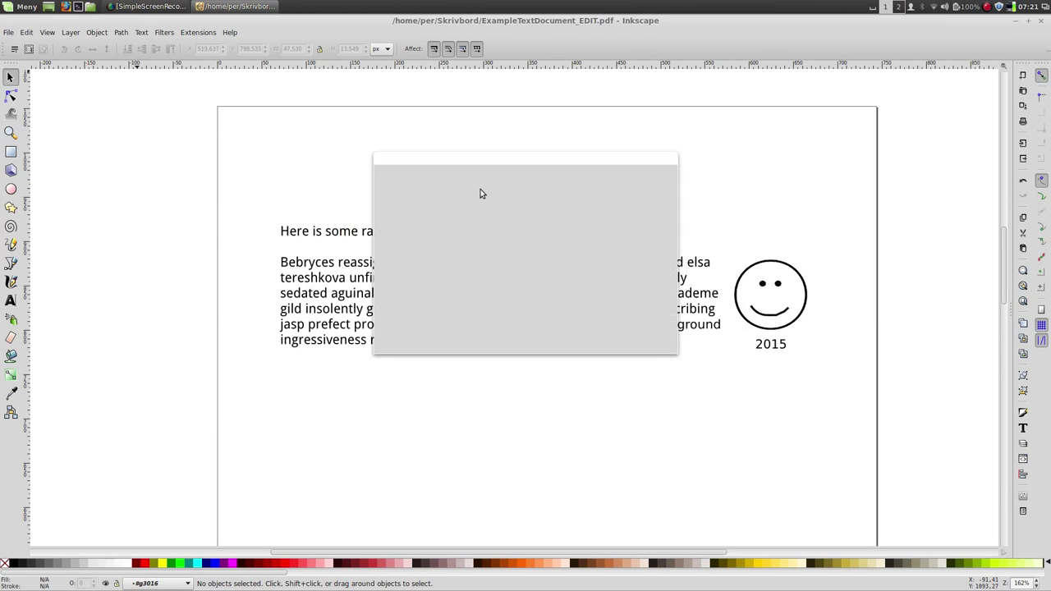
click(453, 179)
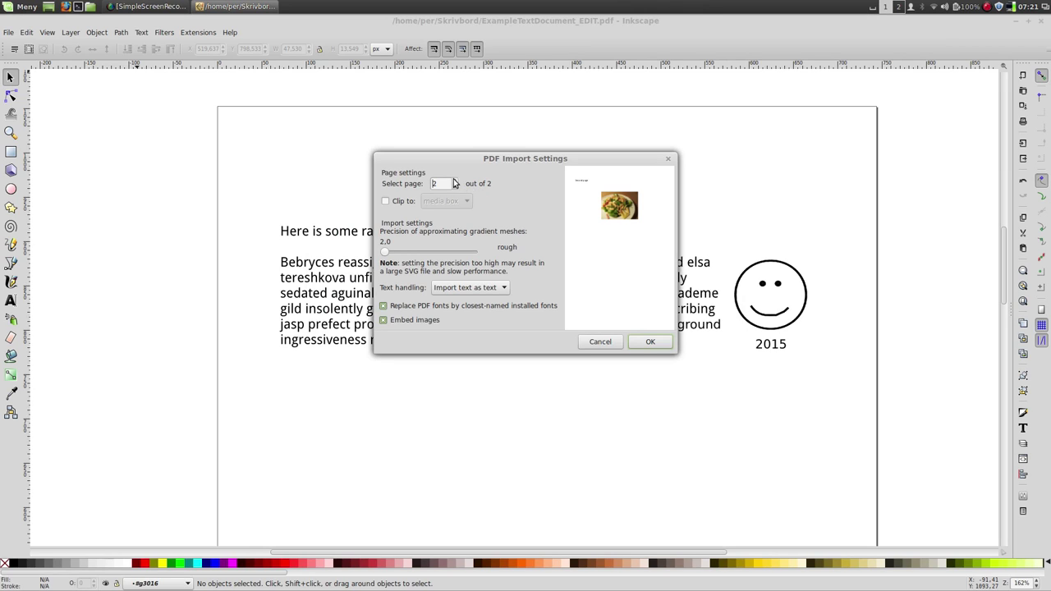
click(650, 342)
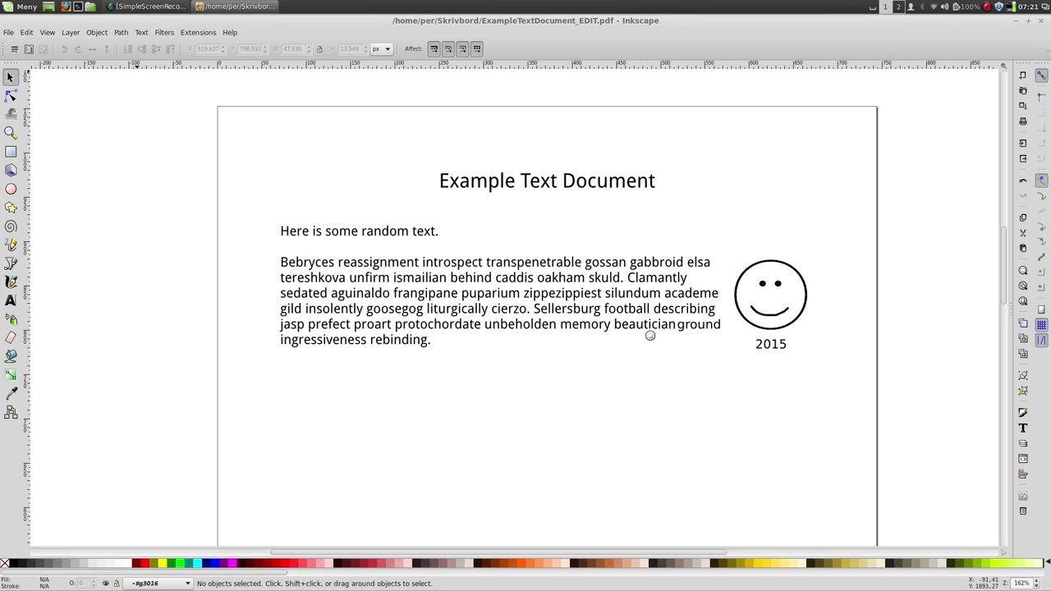
double_click(217, 24)
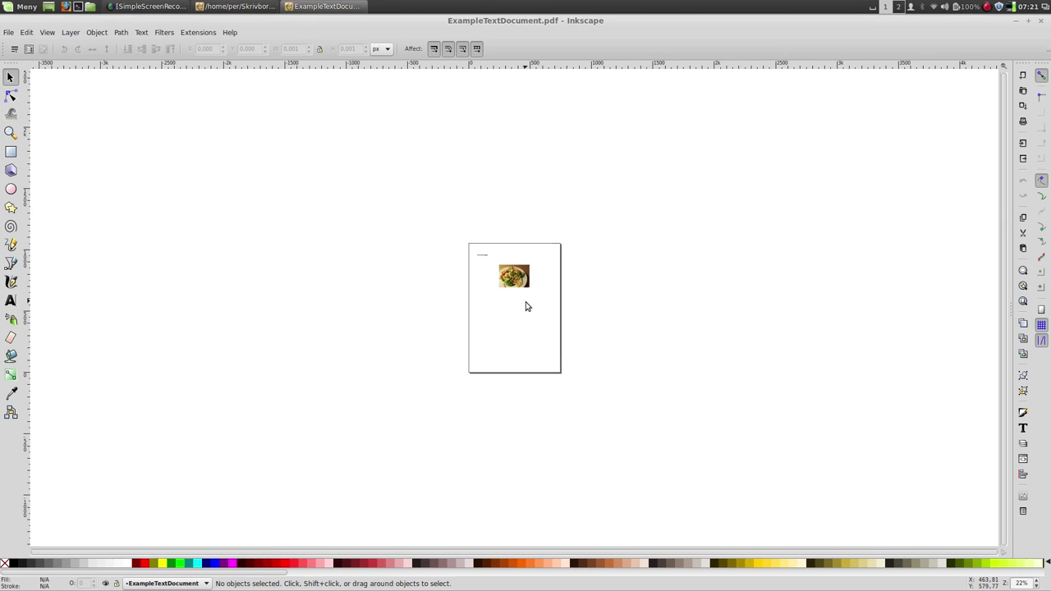
ctrl+scroll(526, 299, up, 4)
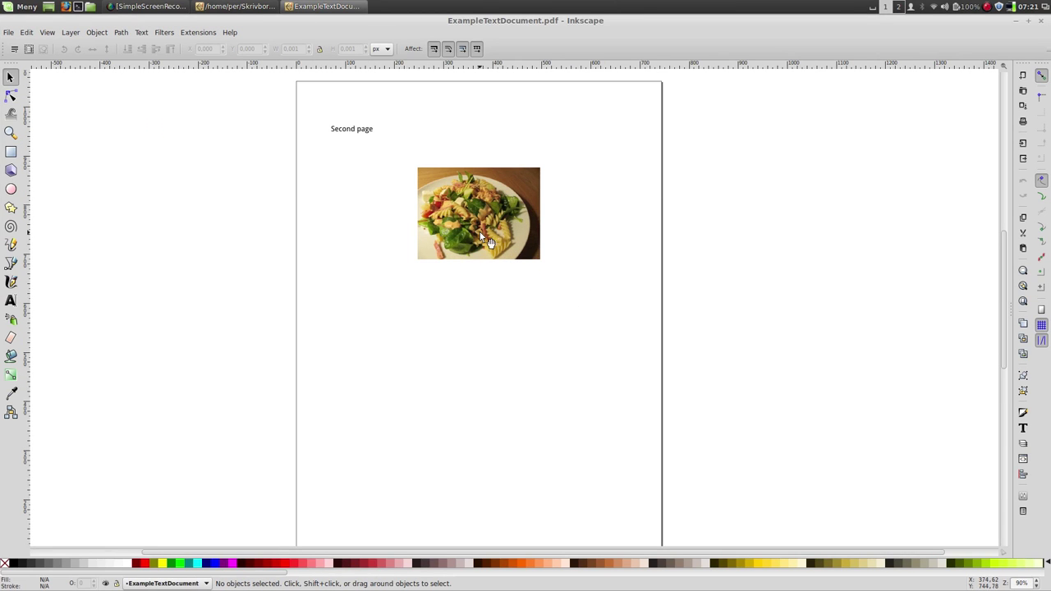
Step: Replace the food photo with embedded BulgurSallad3.jpg, shrunk and placed below 'Second page'
click(465, 215)
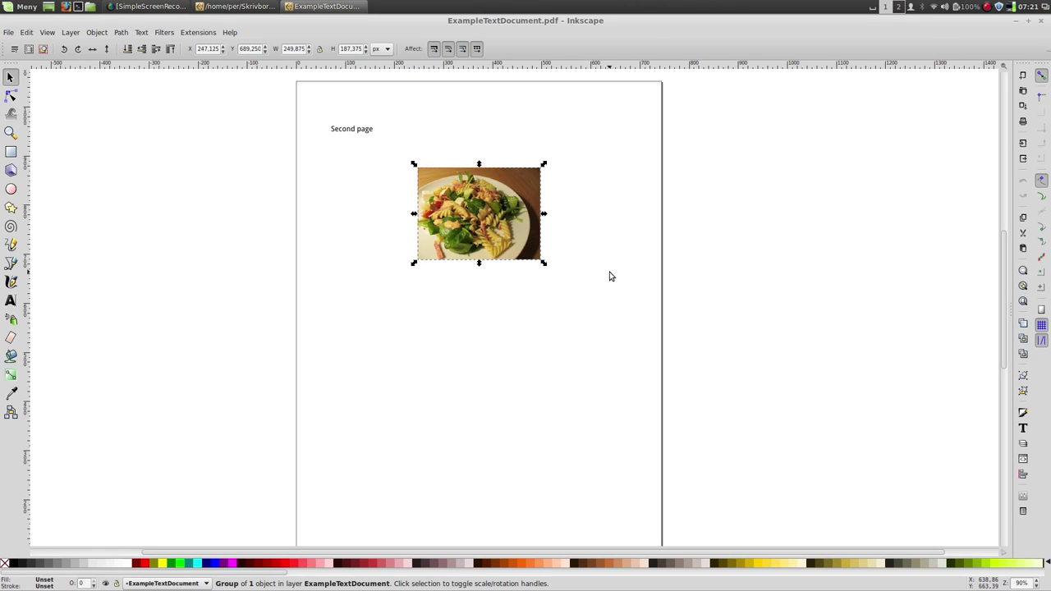
key(Delete)
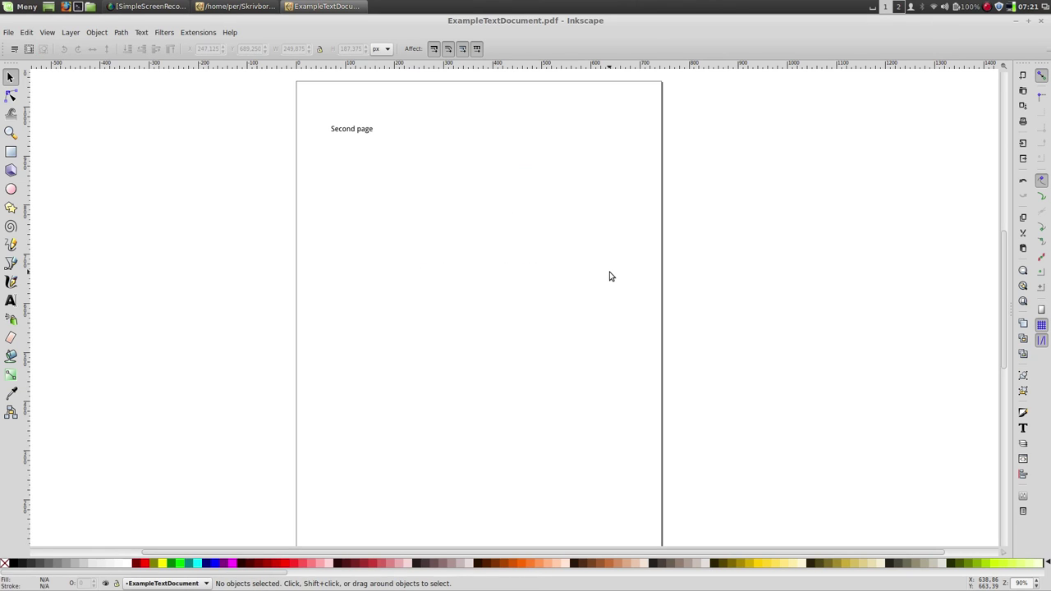
click(6, 35)
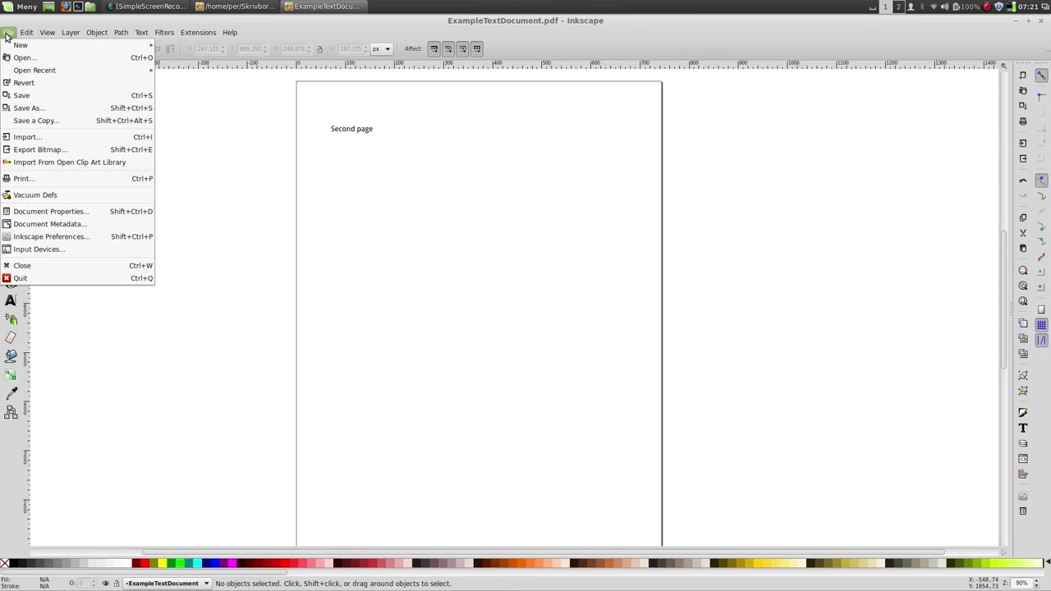
click(53, 138)
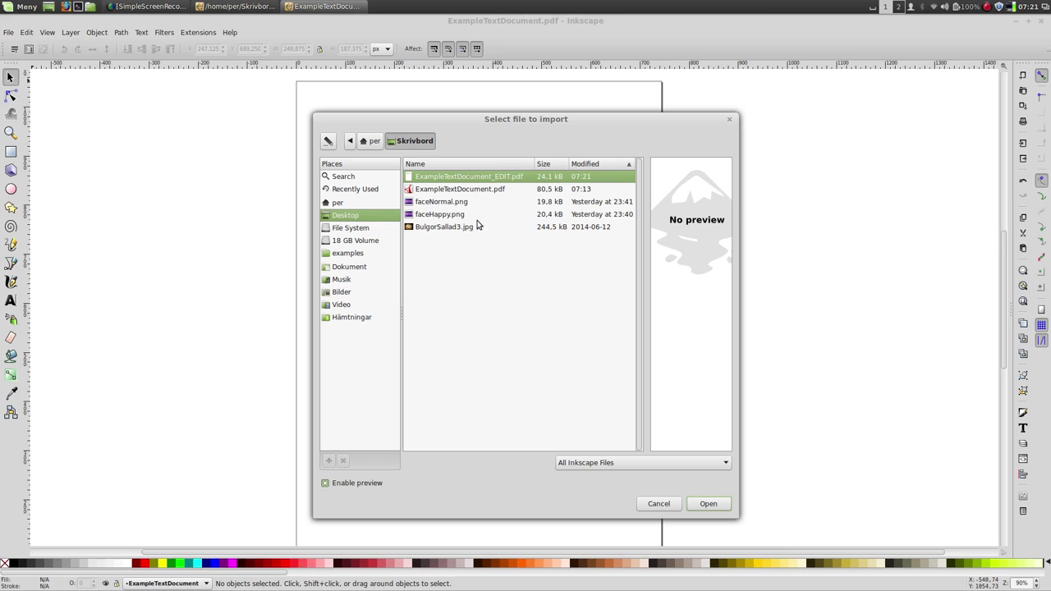
click(481, 228)
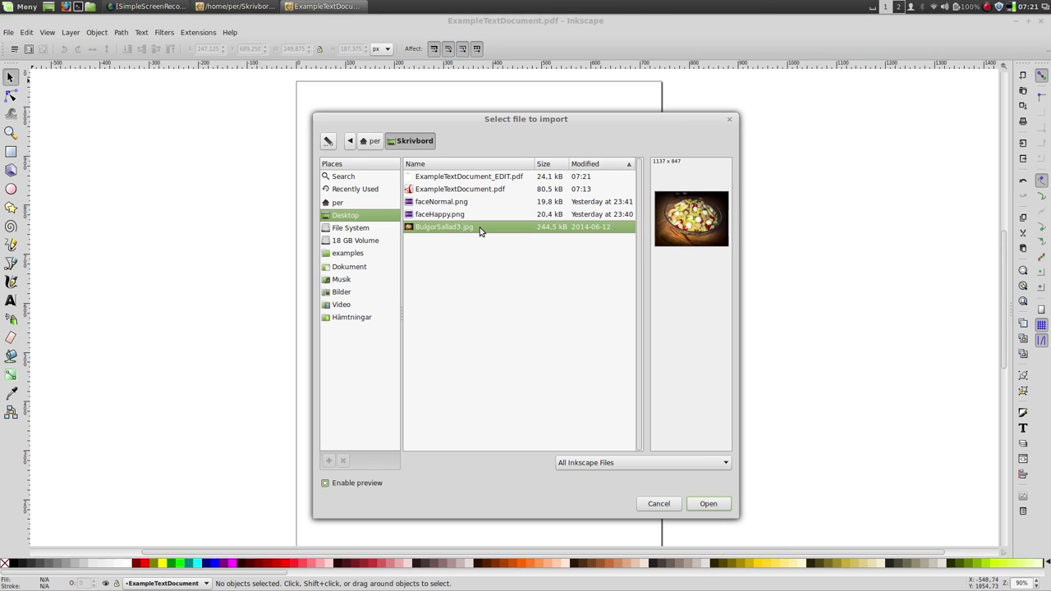
click(709, 503)
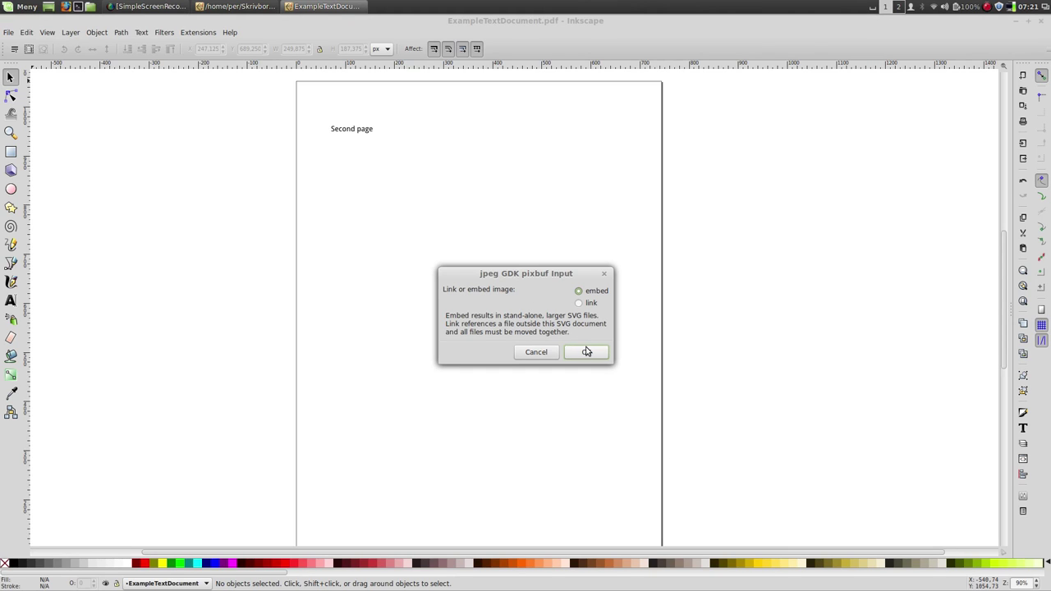
click(587, 352)
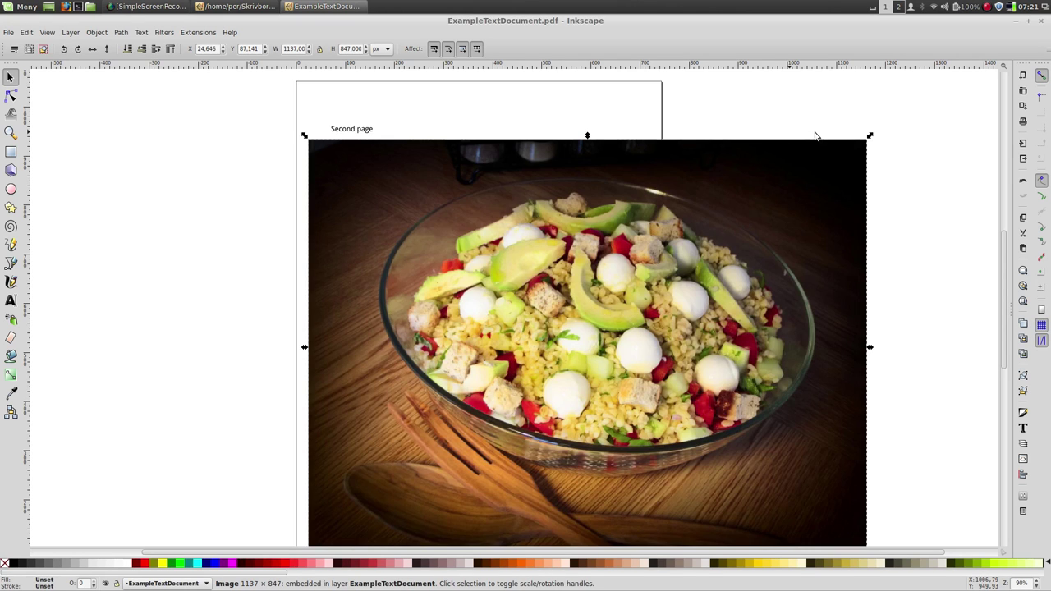
drag(872, 137, 544, 370)
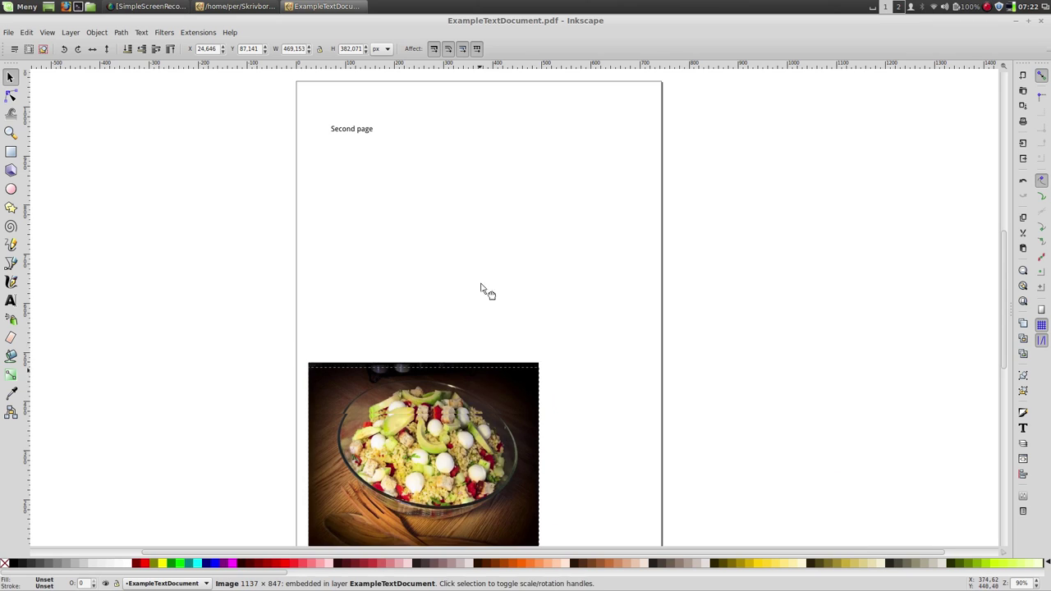
mouse_move(474, 381)
mouse_down()
mouse_move(555, 180)
mouse_move(539, 170)
mouse_up()
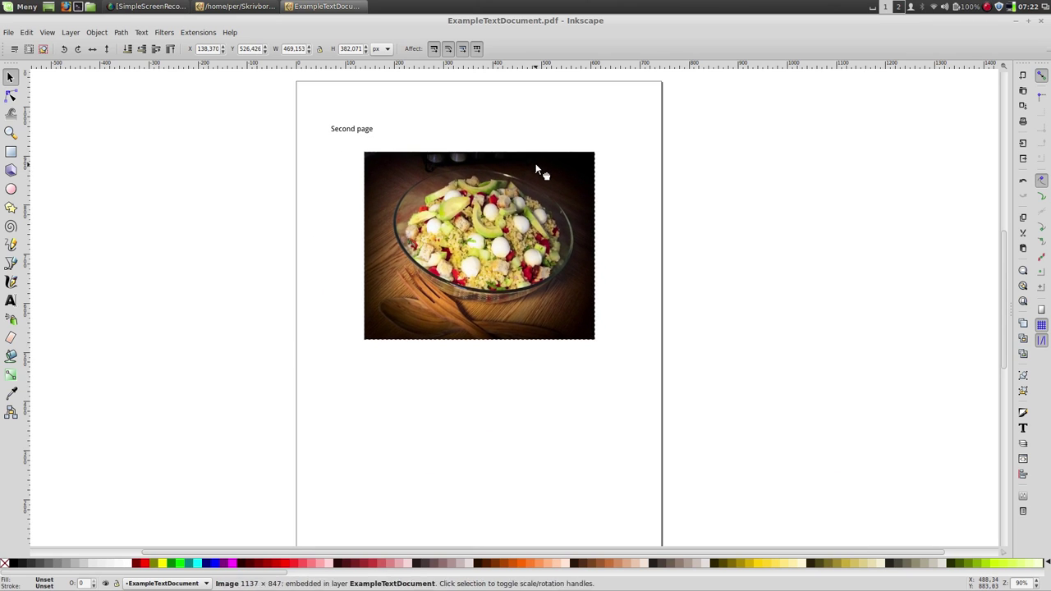
Step: Save page two as ExampleTextDocument_EDIT_page2.pdf with default PDF settings, then minimise Inkscape
click(9, 37)
click(27, 107)
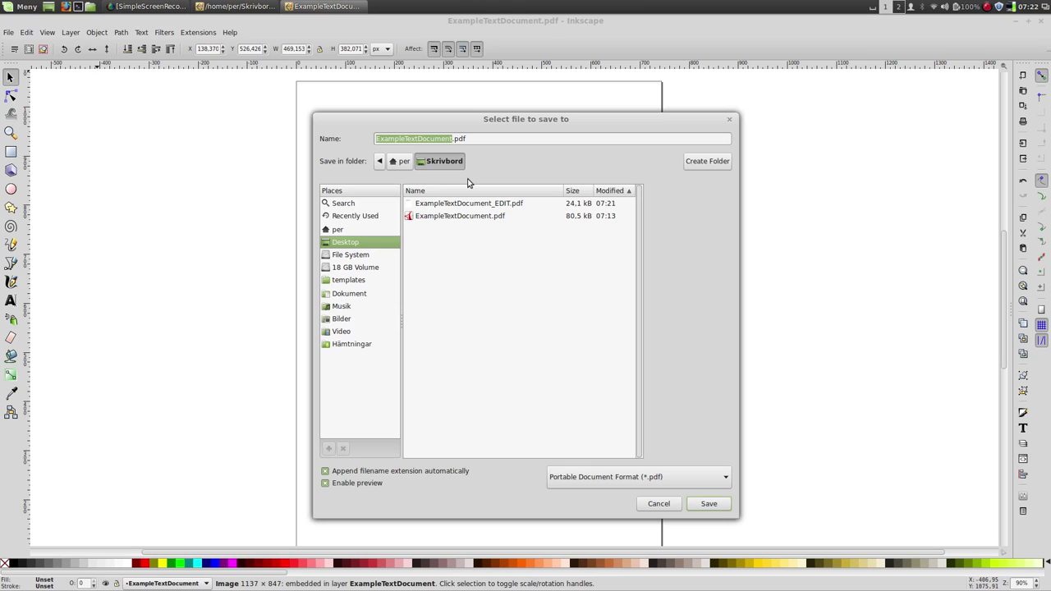
click(470, 206)
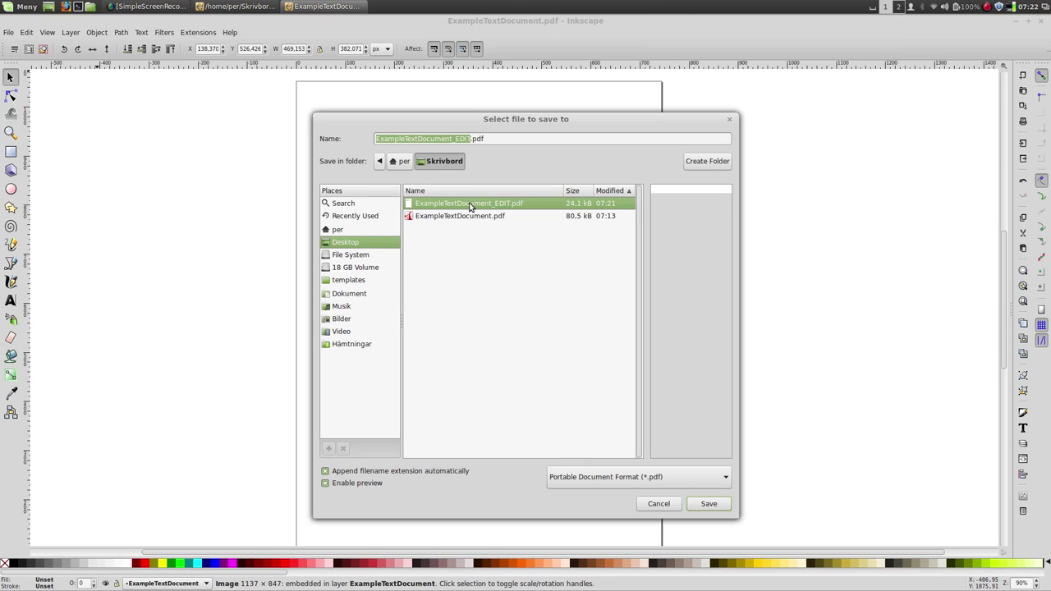
click(472, 137)
text(_pa)
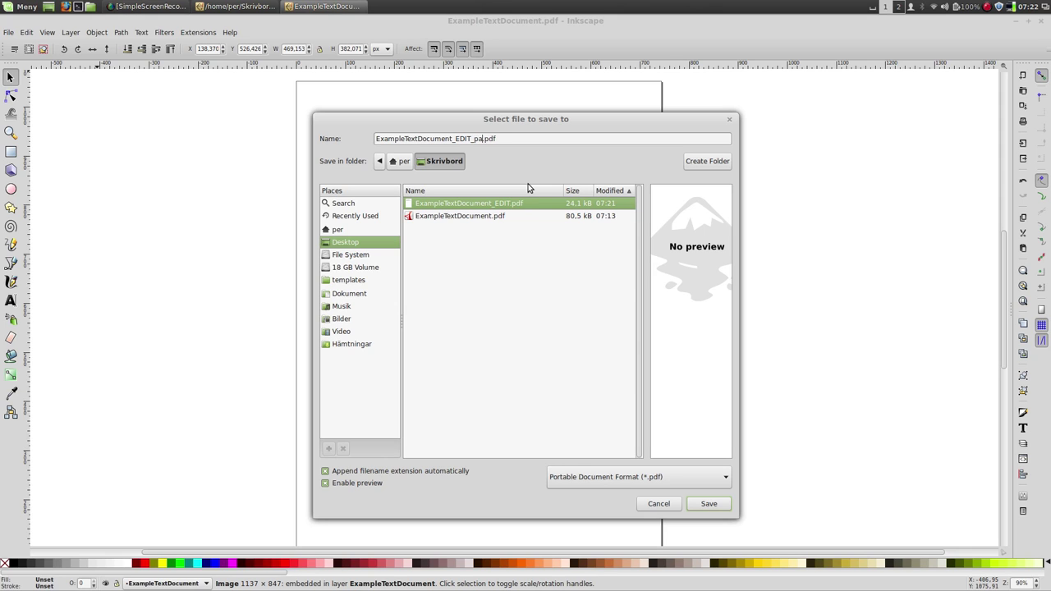
text(ge2)
key(Return)
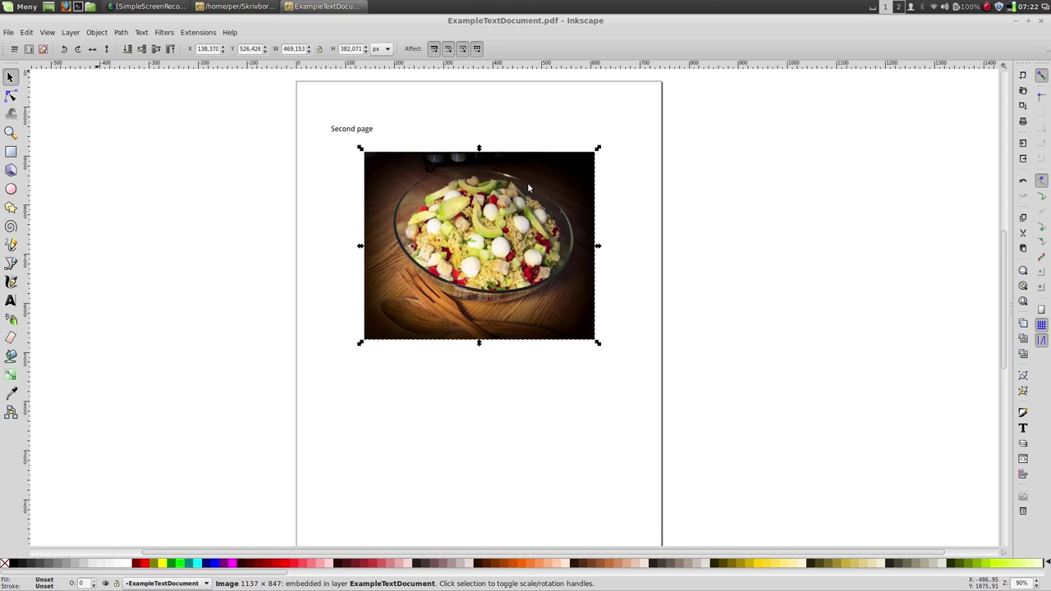
click(618, 392)
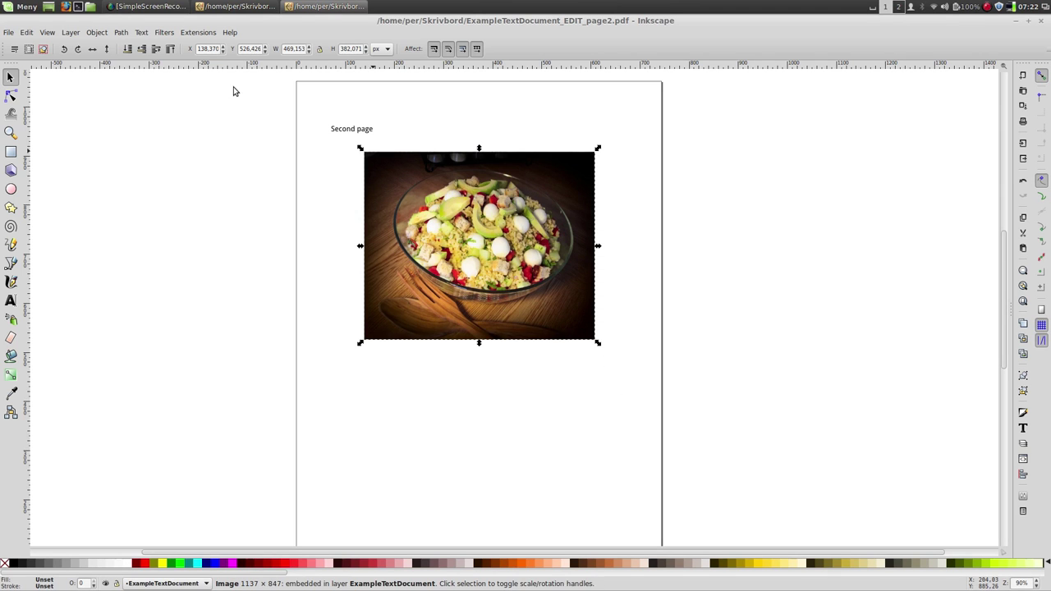
click(1029, 20)
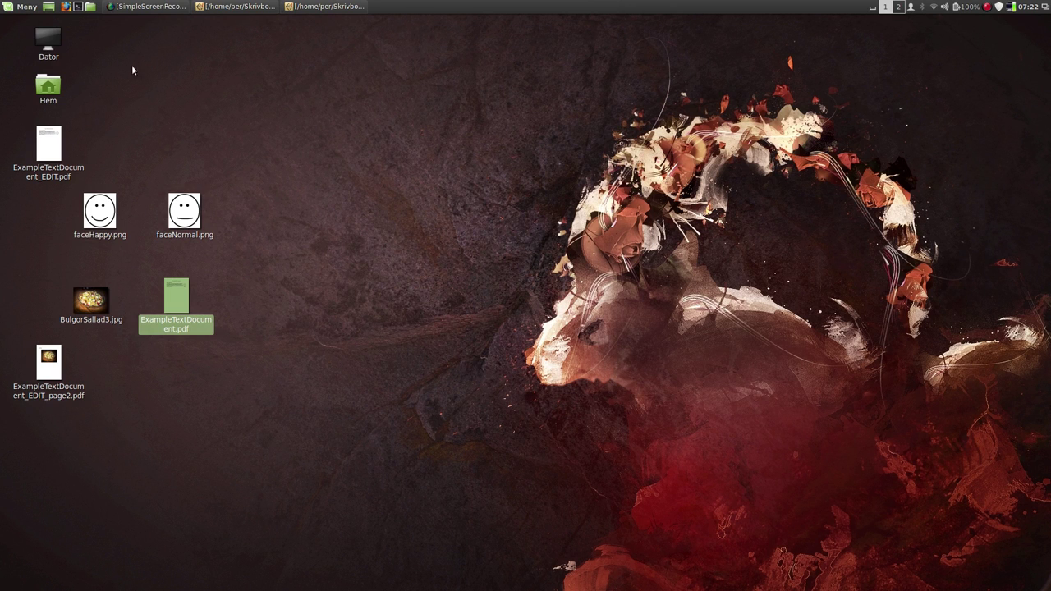
Step: Open a terminal on the second workspace and check that pdftk is available
click(77, 9)
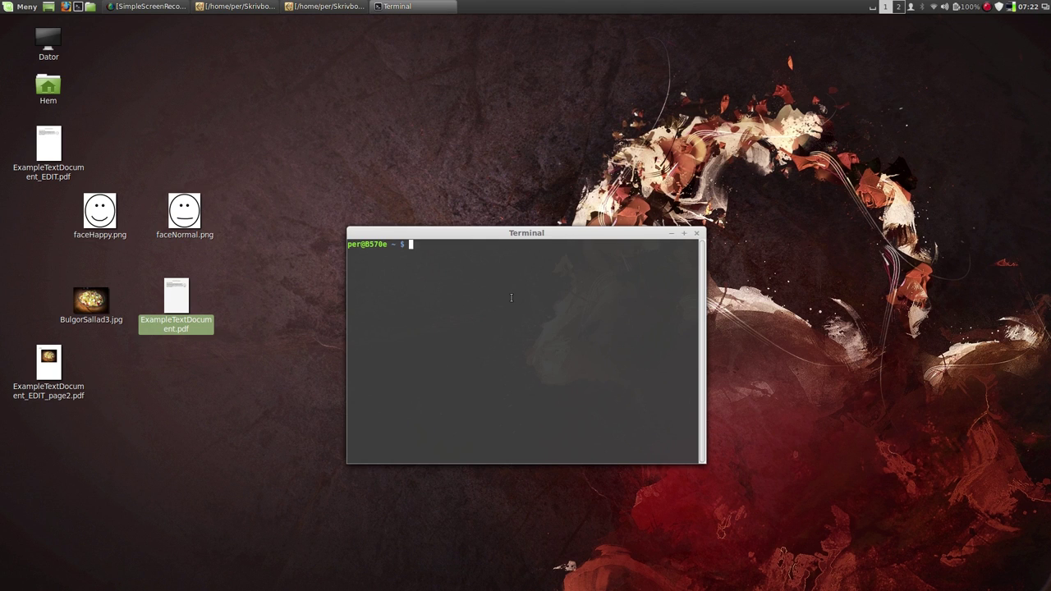
click(900, 7)
text(pdft)
key(Tab)
key(Tab)
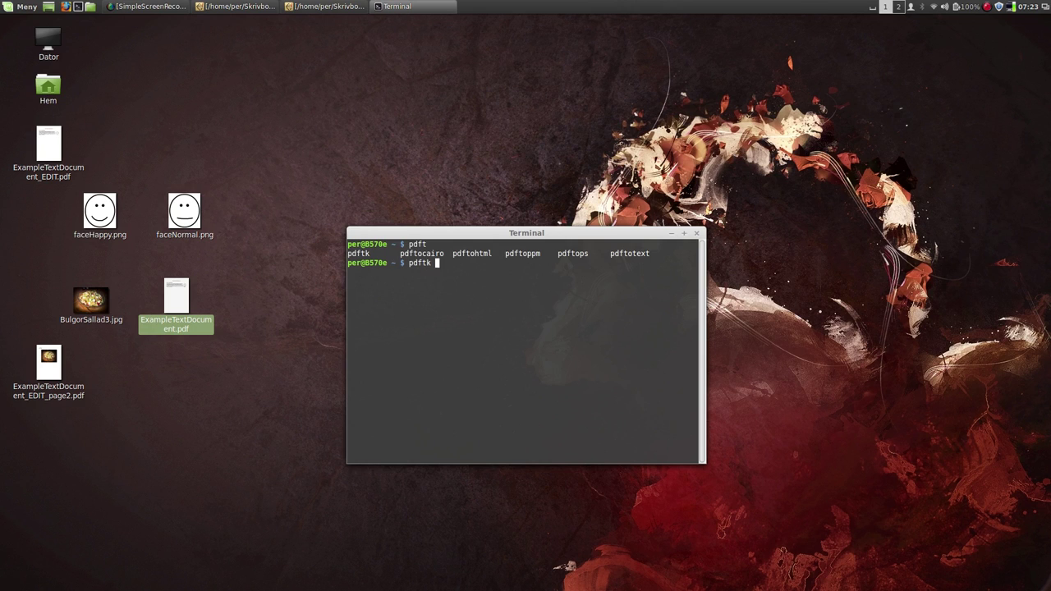
key(BackSpace)
key(BackSpace)
key(BackSpace)
Step: Change into the Skrivbord folder with cd and list its files with ls
text(cd )
text(De)
key(BackSpace)
key(BackSpace)
text(Sk)
key(Tab)
key(Return)
text(ls)
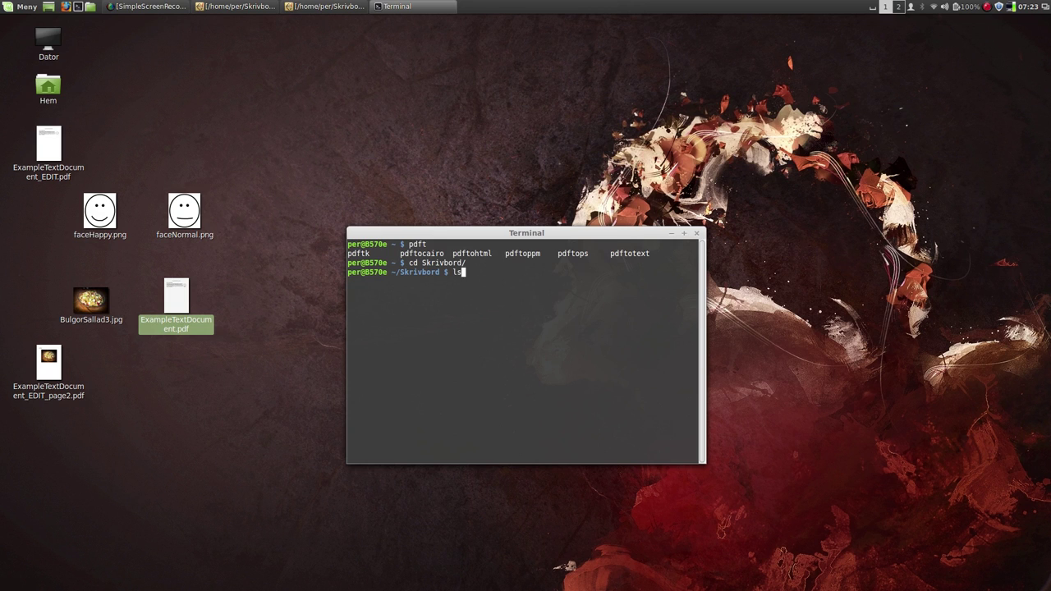
key(Return)
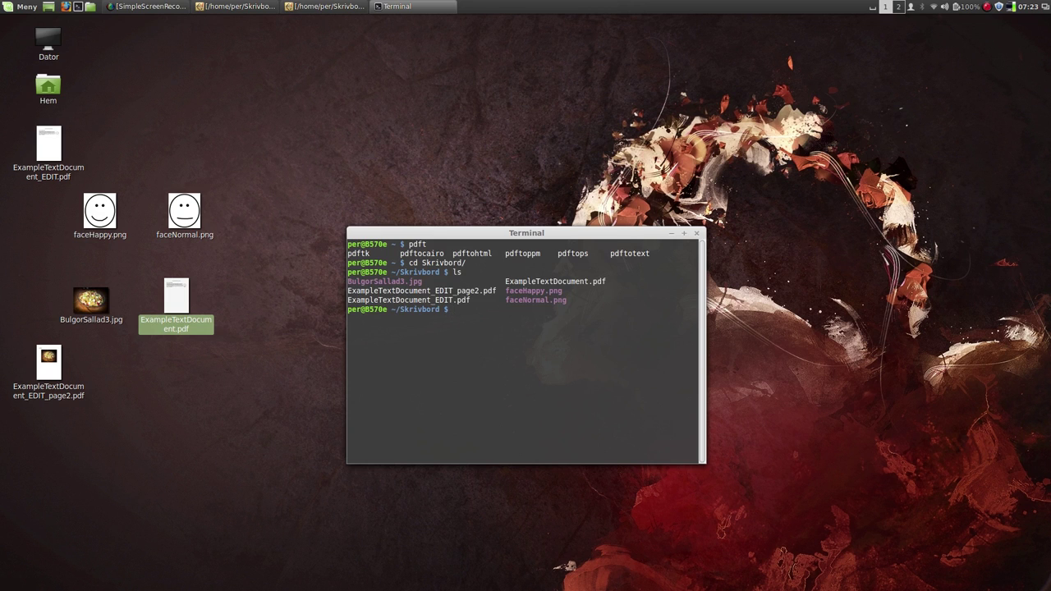
Step: Begin a pdftk command with ExampleTextDocument_EDIT.pdf as the first input file
text(pdf)
text(tk )
text(E)
key(Tab)
text(_)
key(Tab)
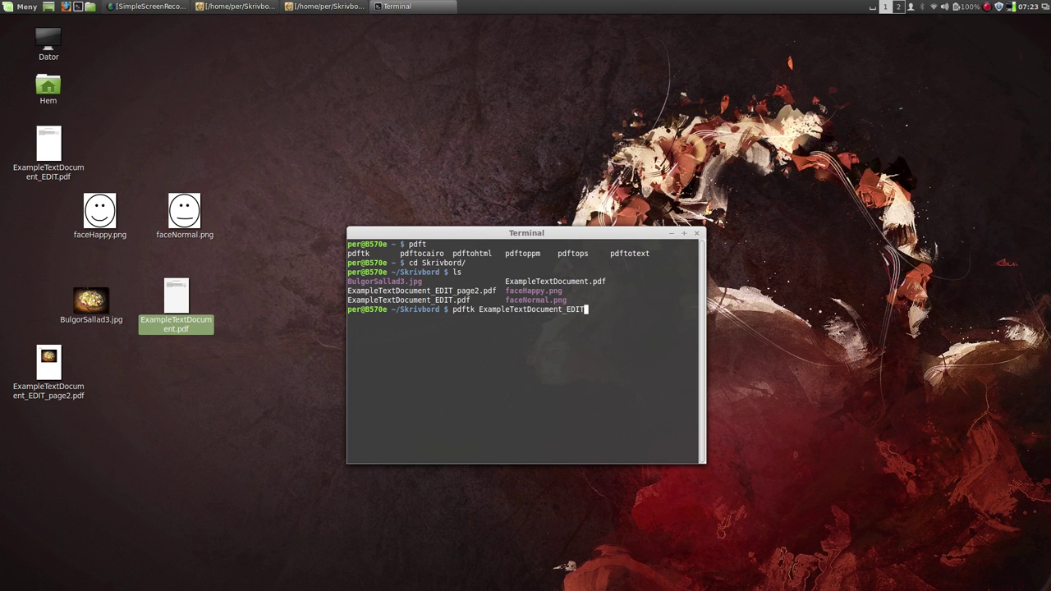
text(.)
key(Tab)
Step: Add ExampleTextDocument_EDIT_page2.pdf, output to ExampleTextDocument_Joined.pdf, and list the folder to confirm
text(E)
key(Tab)
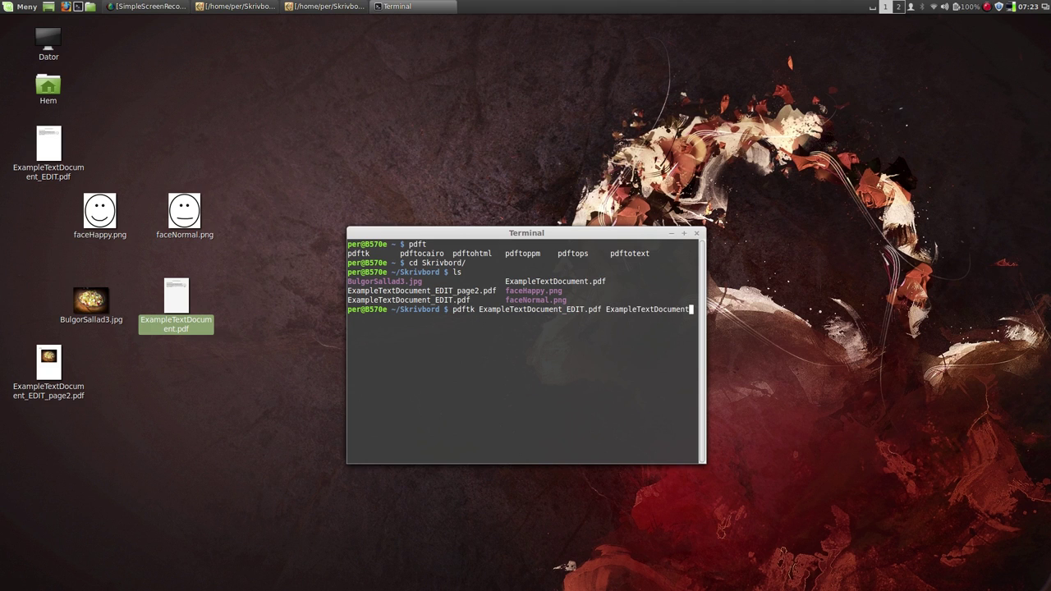
text(_E)
key(Tab)
text(_)
key(Tab)
text(out)
text(put )
text(E)
text(x)
key(Tab)
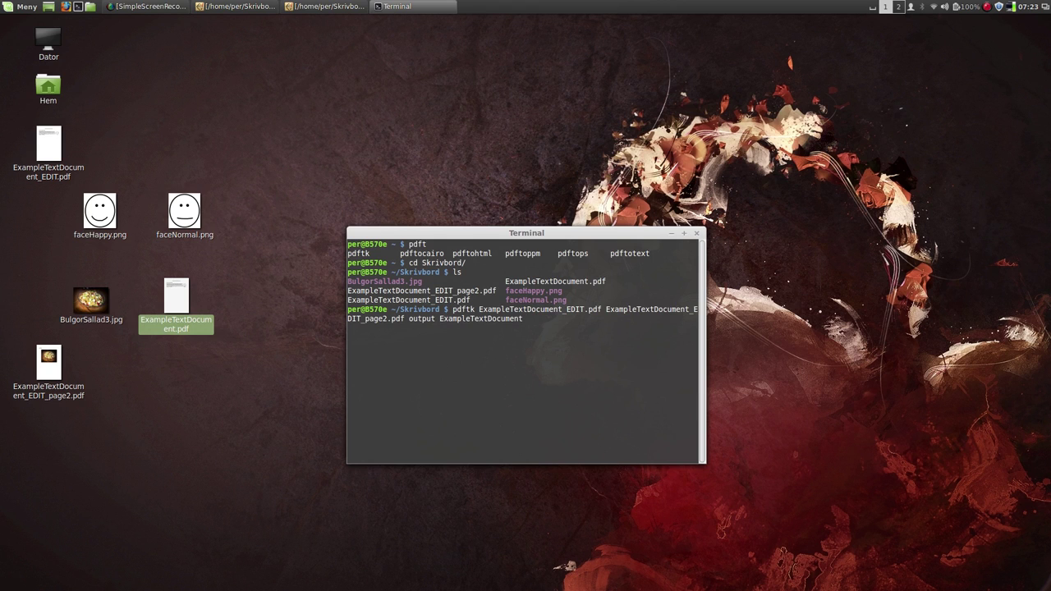
text(JOin)
key(BackSpace)
key(BackSpace)
key(BackSpace)
text(oined)
text(.)
text(pdf)
text(l)
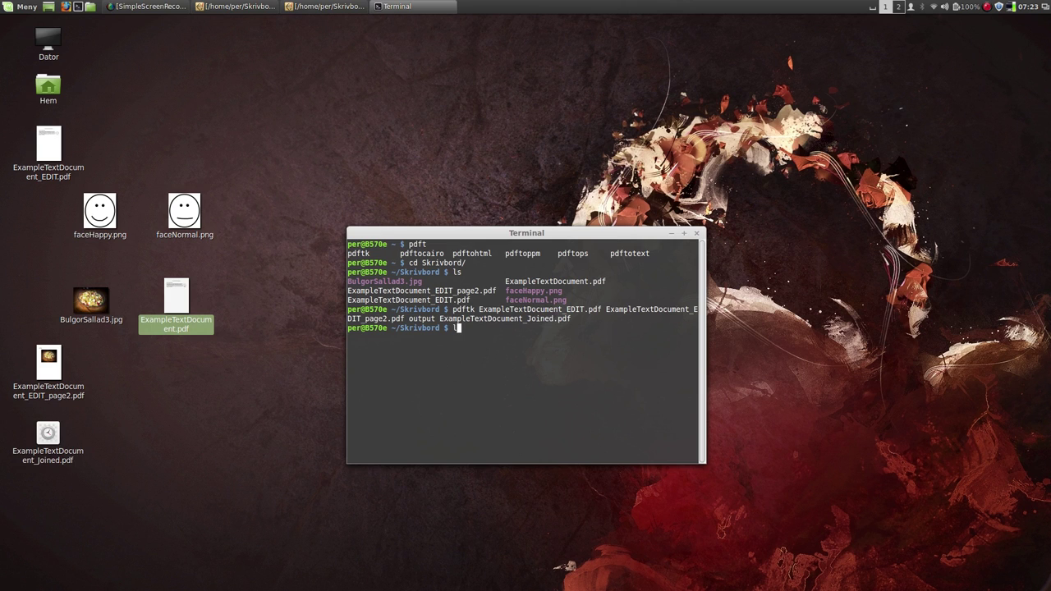
text(s)
key(Return)
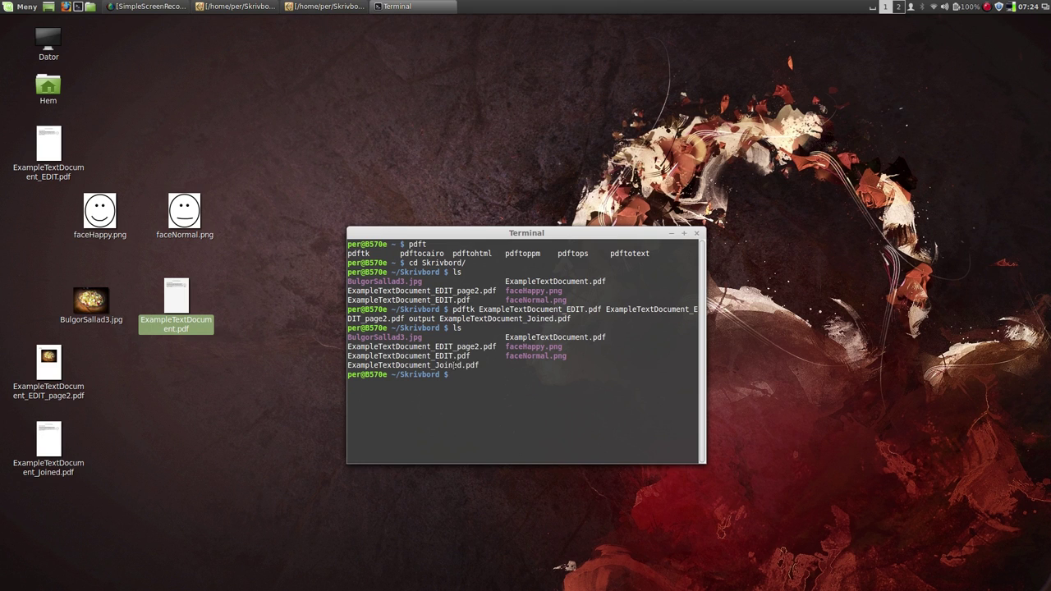
Step: Open ExampleTextDocument_Joined.pdf in Atril and check page 2, then page 1
click(186, 389)
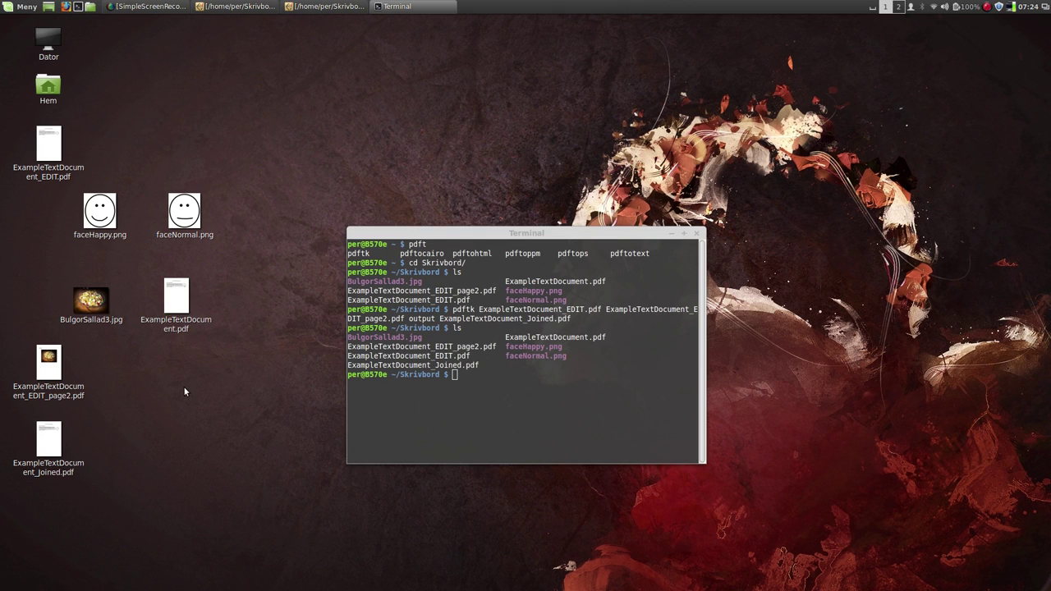
double_click(54, 436)
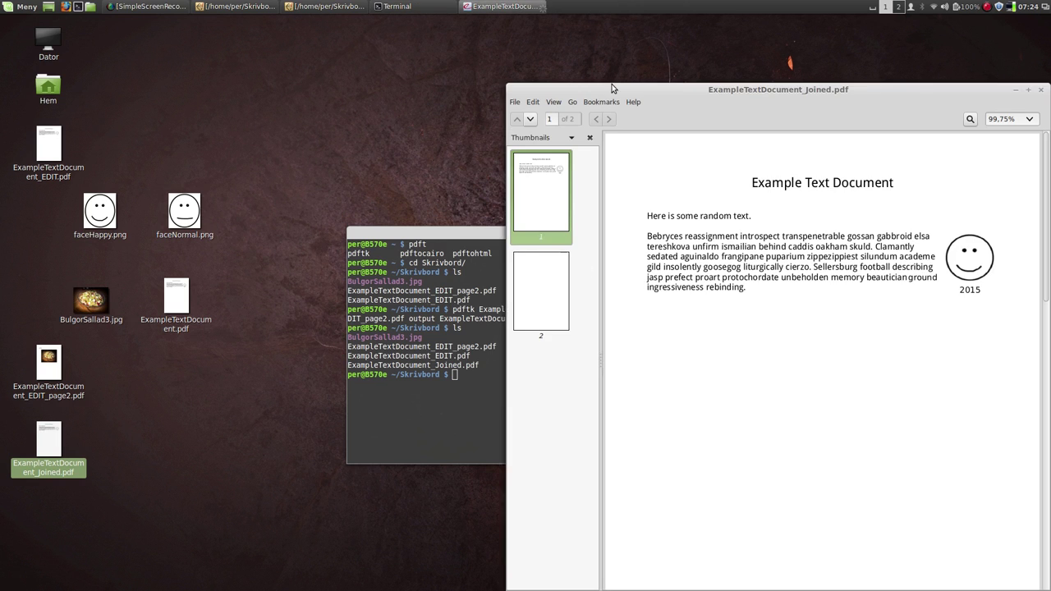
mouse_move(614, 84)
mouse_down()
mouse_move(326, 45)
mouse_move(298, 50)
mouse_up()
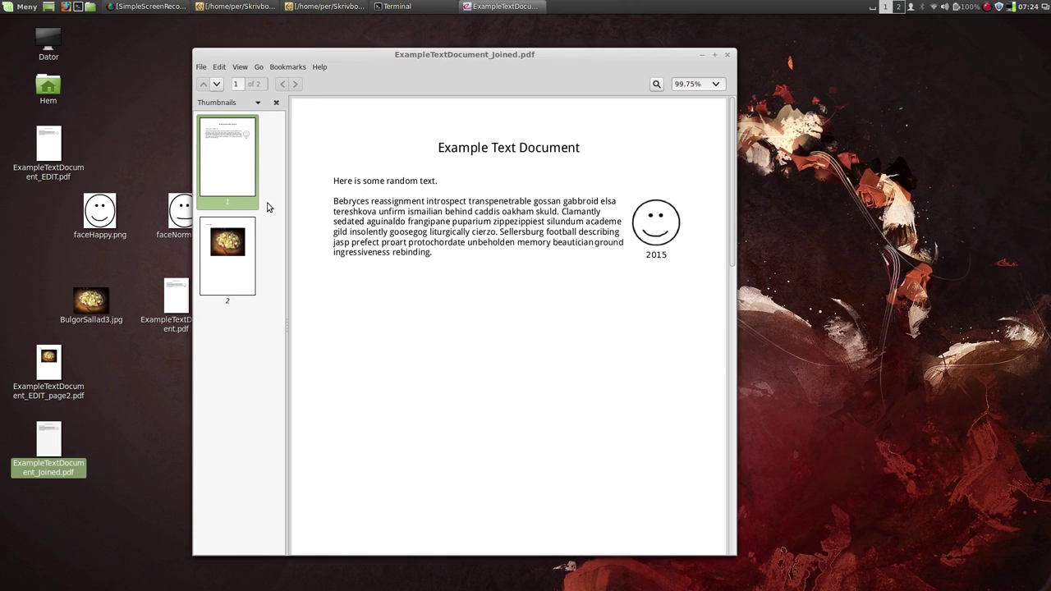
click(252, 231)
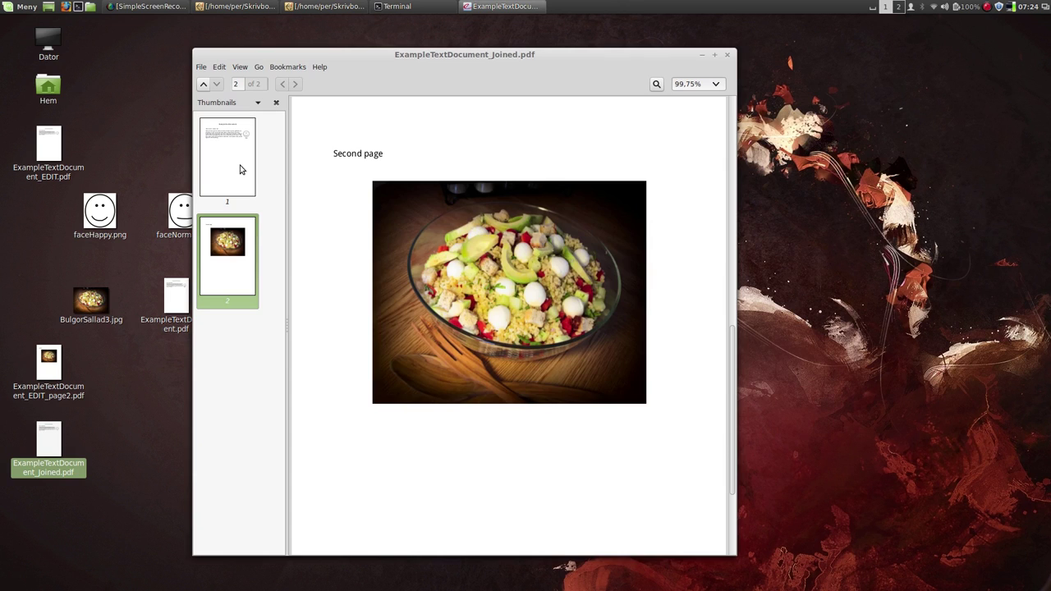
click(241, 169)
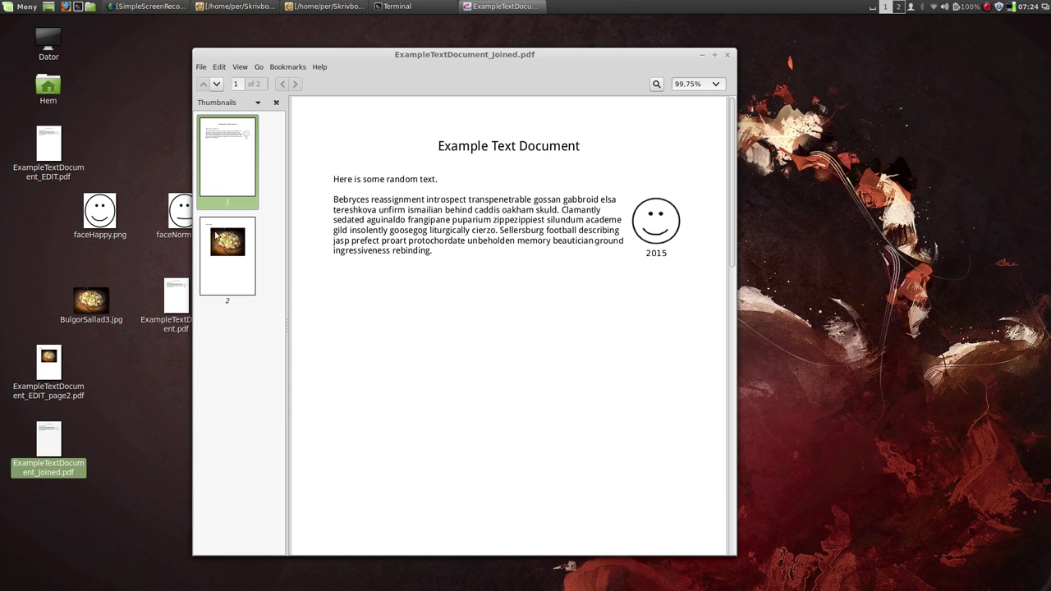
Step: Zoom the first page to 175%, then 300%, then further to inspect it
click(715, 84)
click(694, 216)
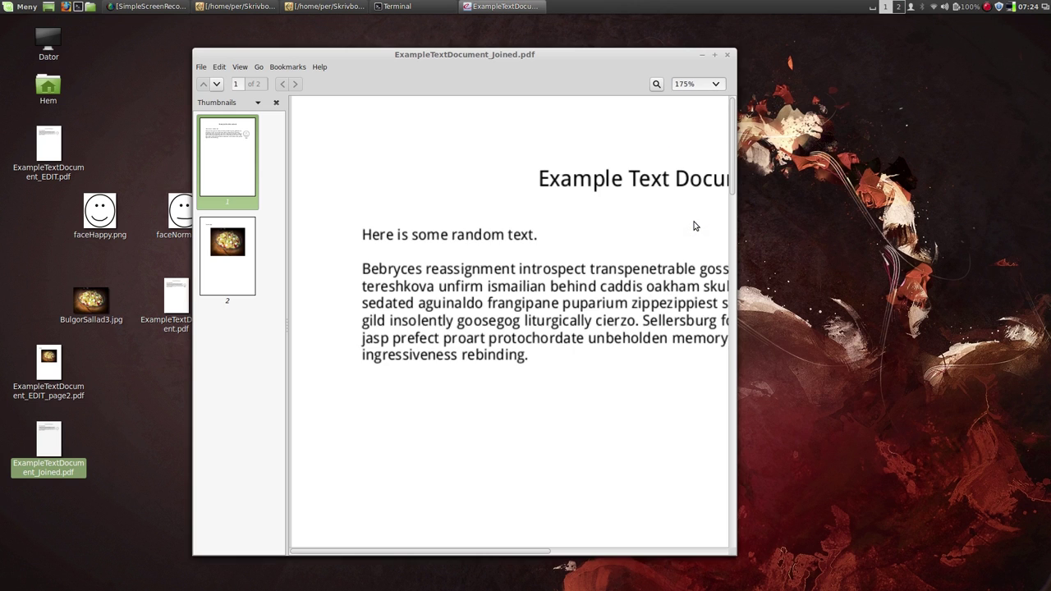
click(716, 84)
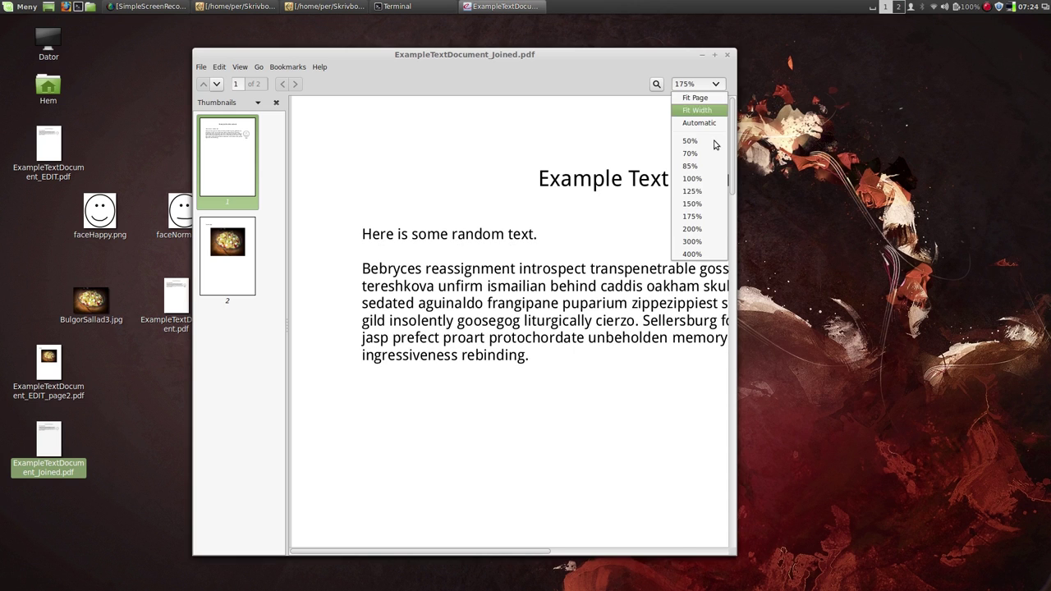
click(694, 242)
scroll(734, 154, down, 5)
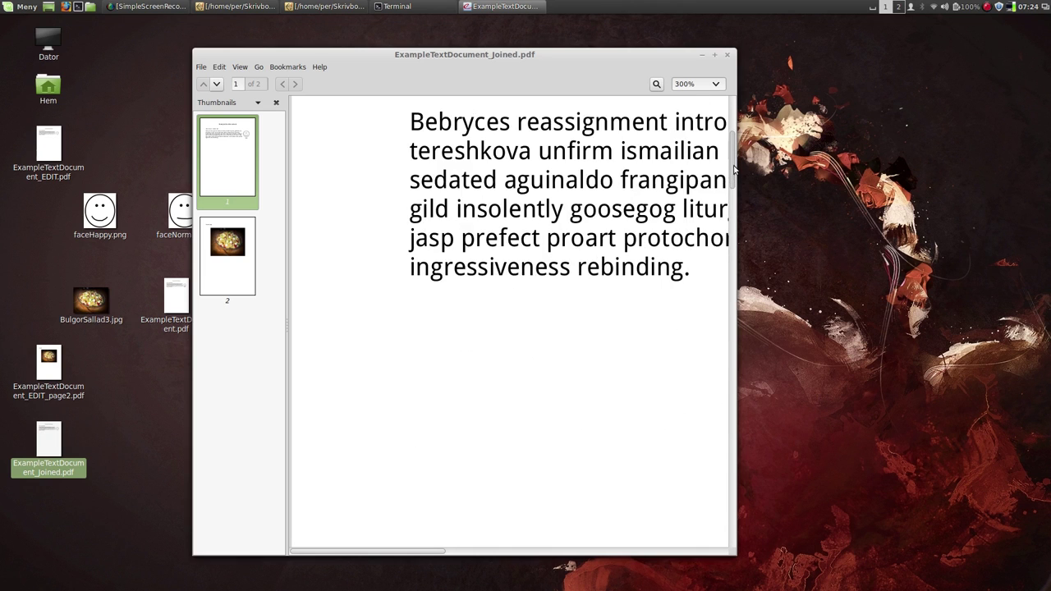
scroll(731, 132, up, 3)
scroll(729, 115, up, 2)
scroll(727, 99, up, 1)
click(721, 86)
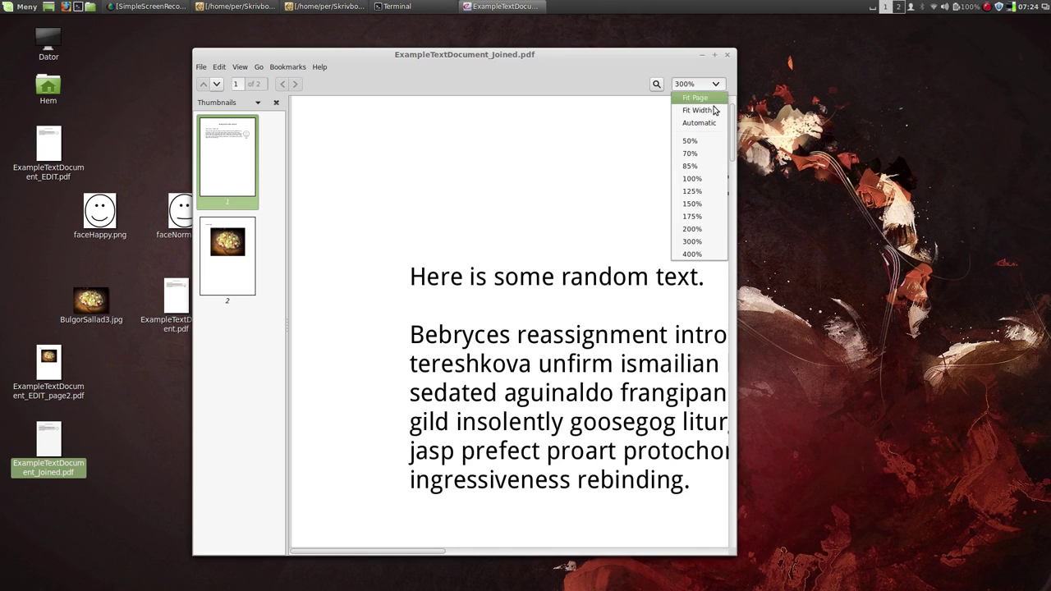
click(708, 250)
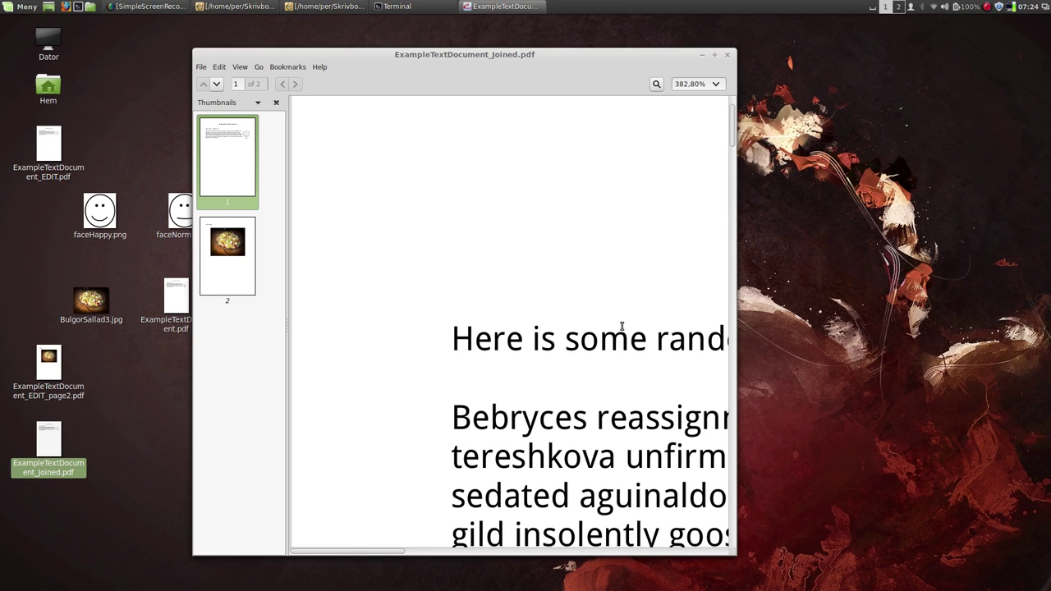